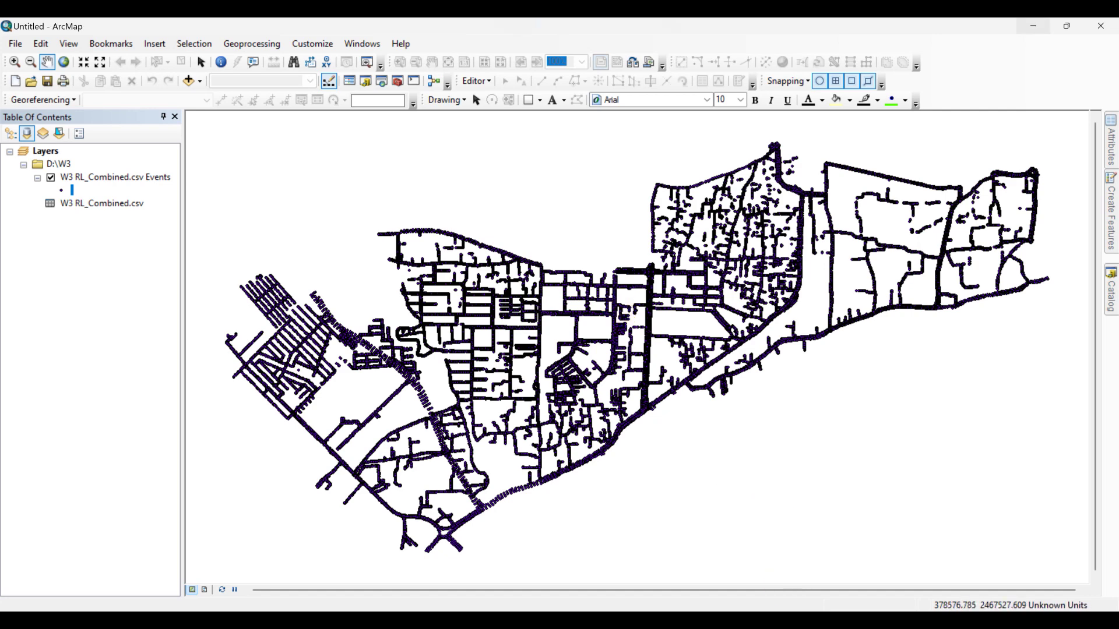
In the Point of W3 workbook in Excel, delete the serial-number column.
key(alt+Tab)
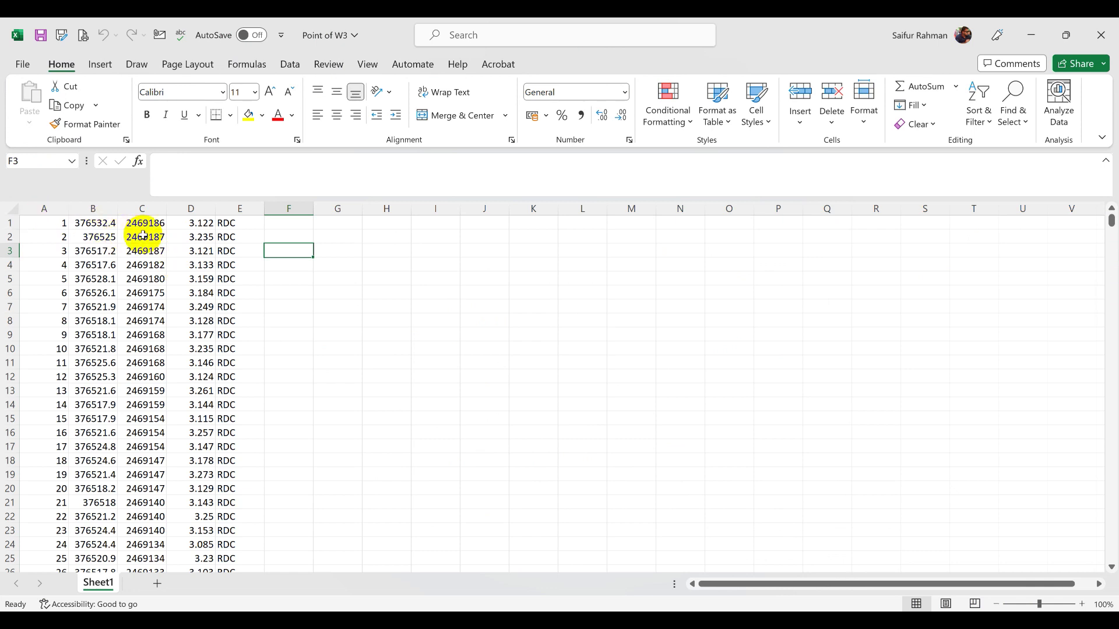
scroll(144, 234, down, 1)
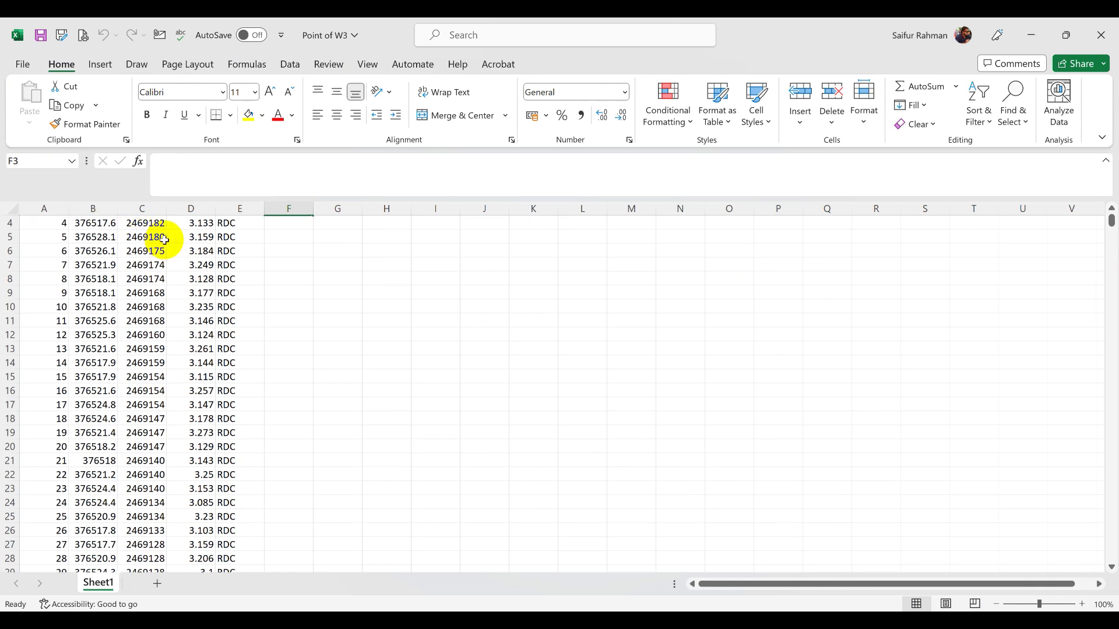
scroll(164, 239, up, 1)
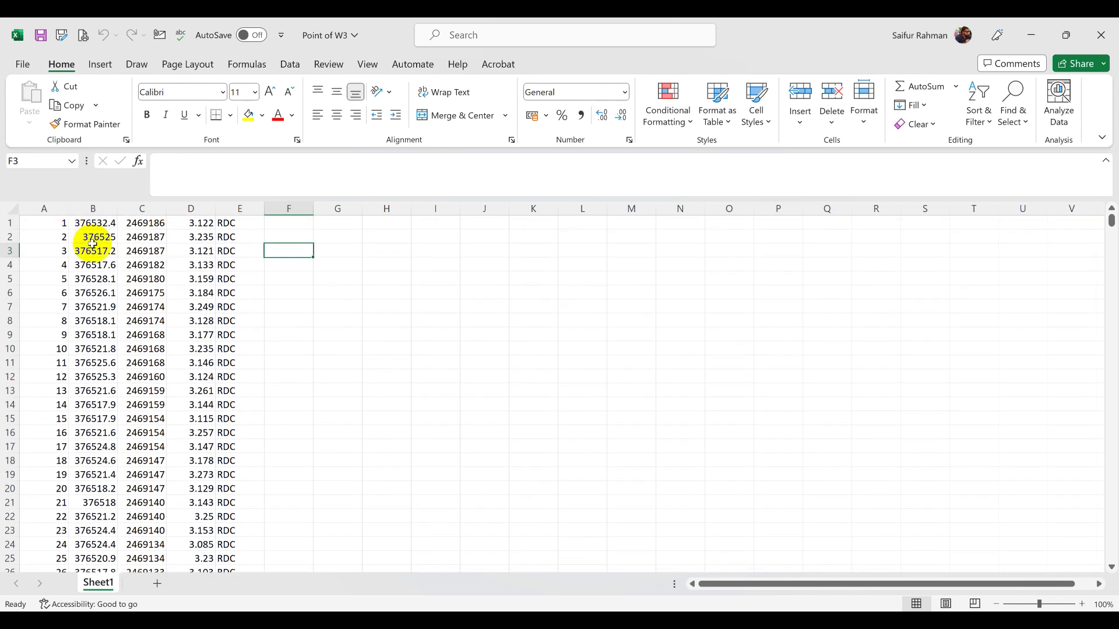
click(60, 210)
right_click(61, 214)
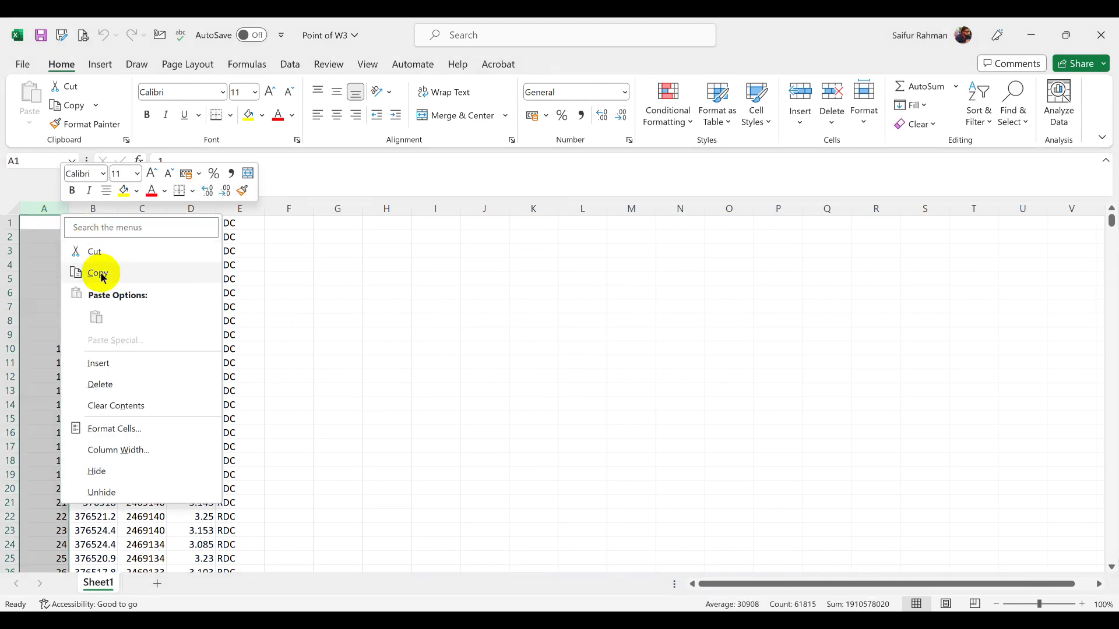
click(105, 379)
Delete the RDC code column so only easting, northing and elevation remain.
click(180, 210)
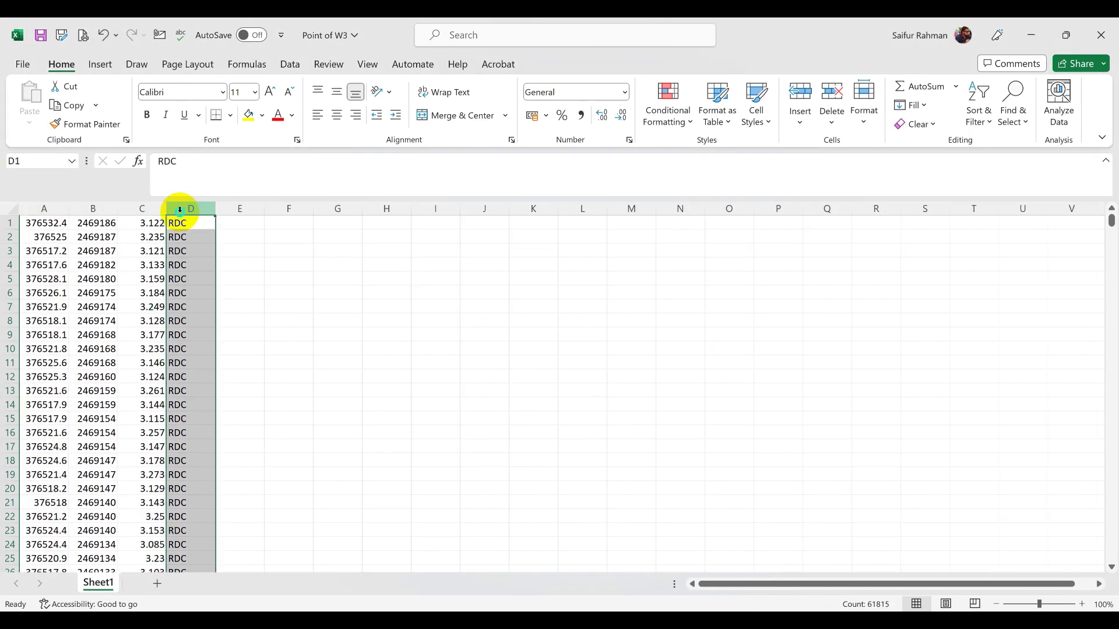
right_click(180, 212)
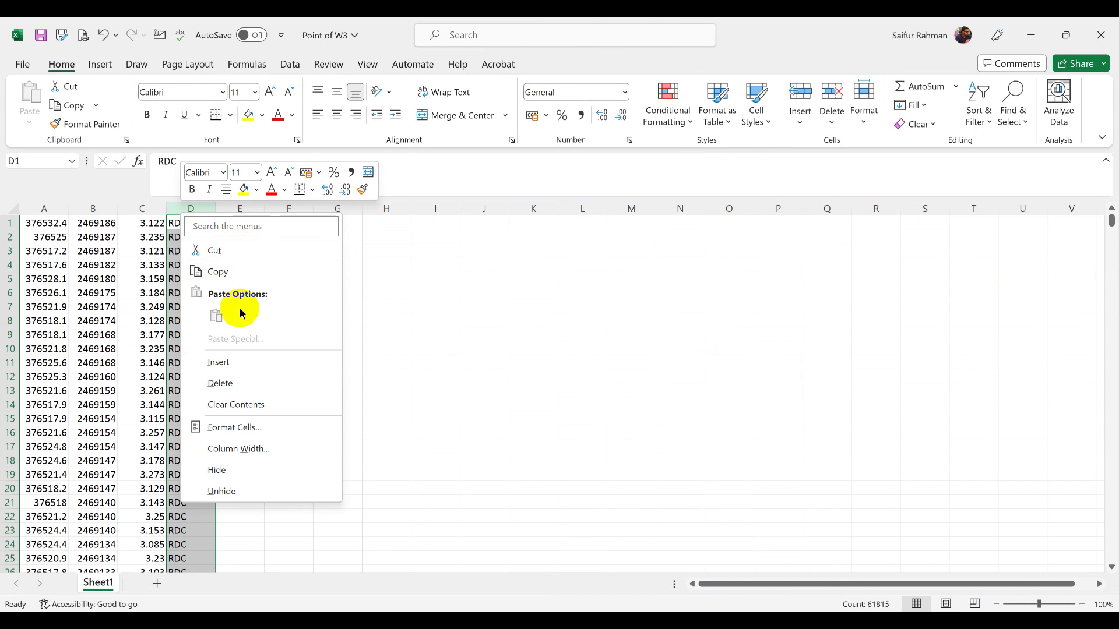
click(226, 385)
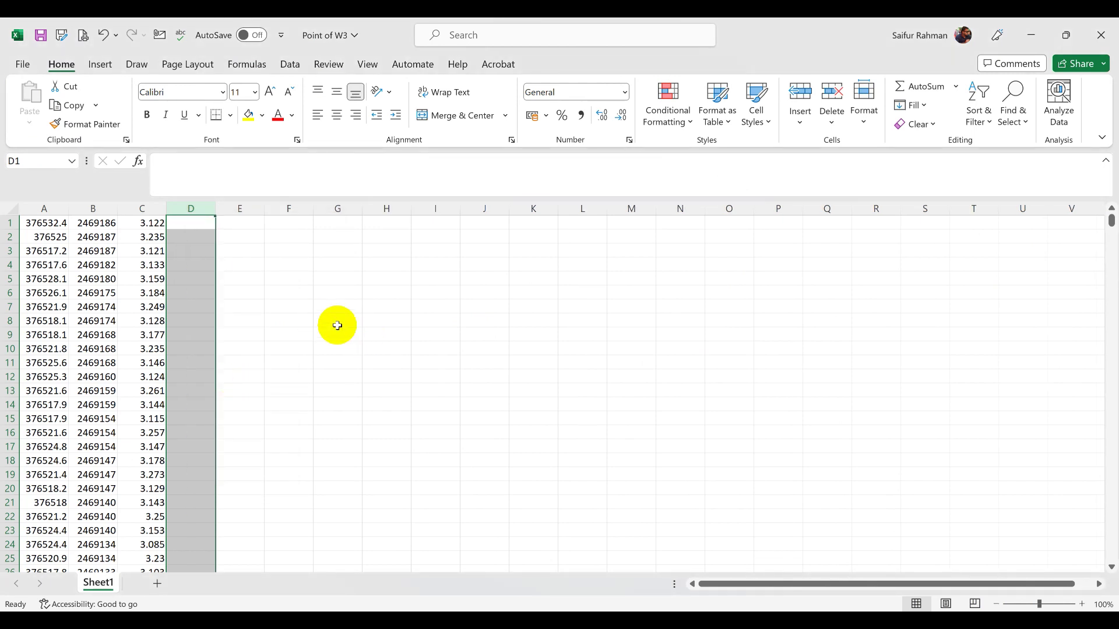
scroll(241, 288, down, 1)
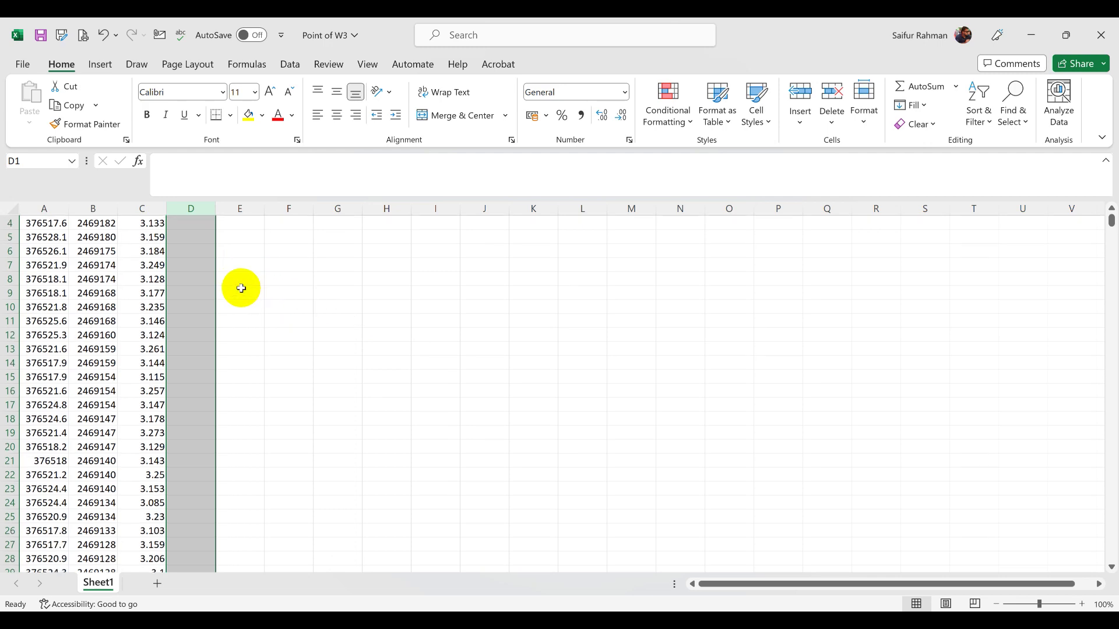
scroll(241, 287, up, 1)
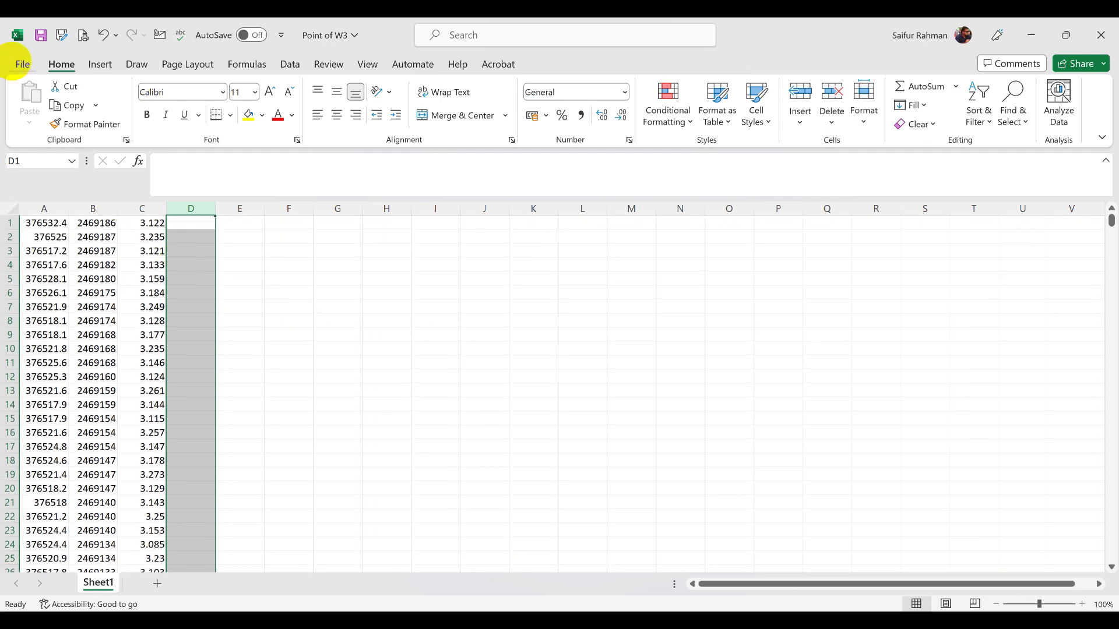
click(21, 64)
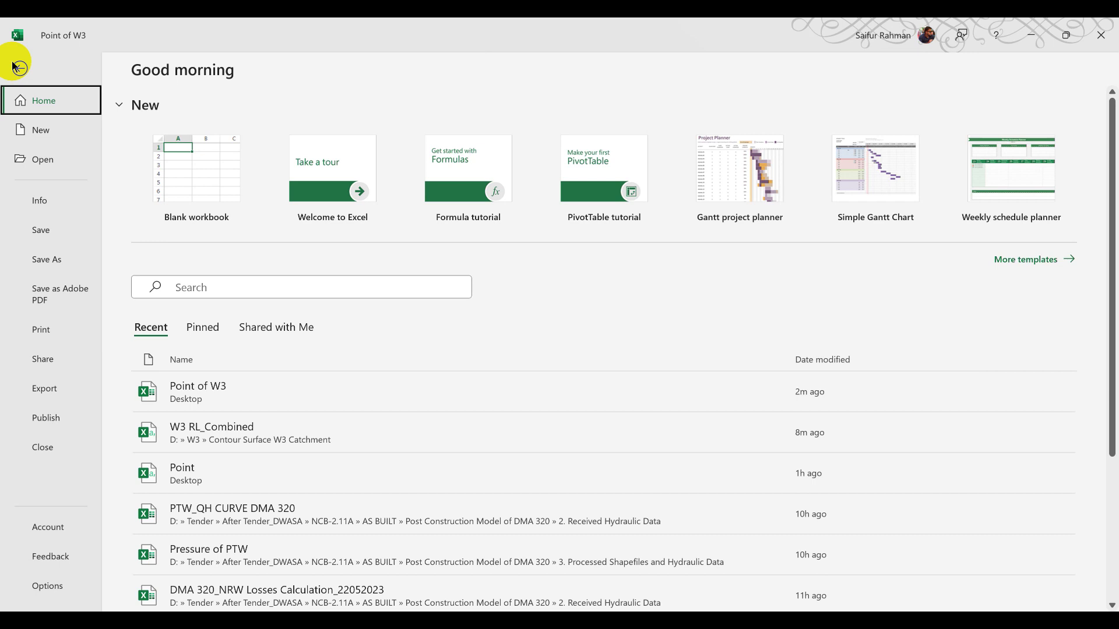
Save the sheet to the Desktop as 'Point of W3' in CSV (Comma delimited) format.
click(59, 263)
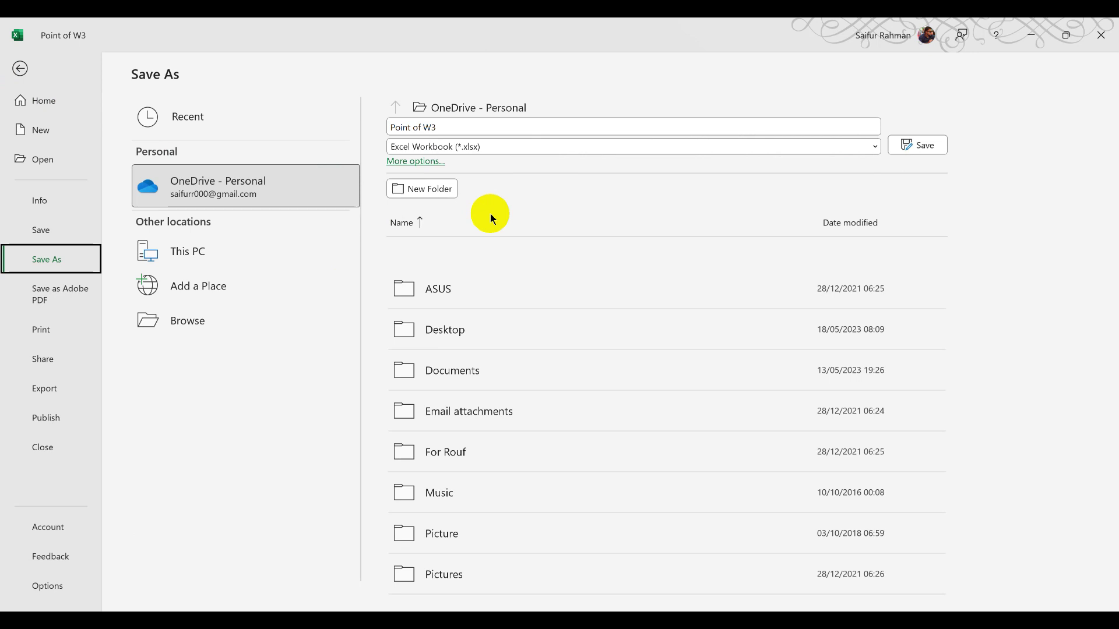
click(498, 145)
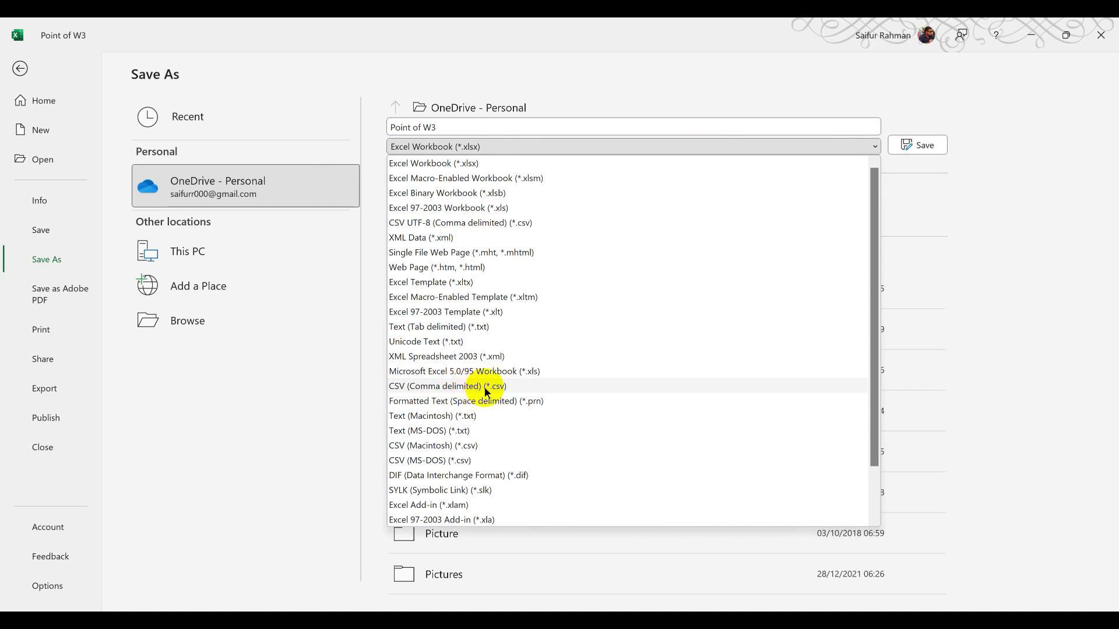
click(471, 387)
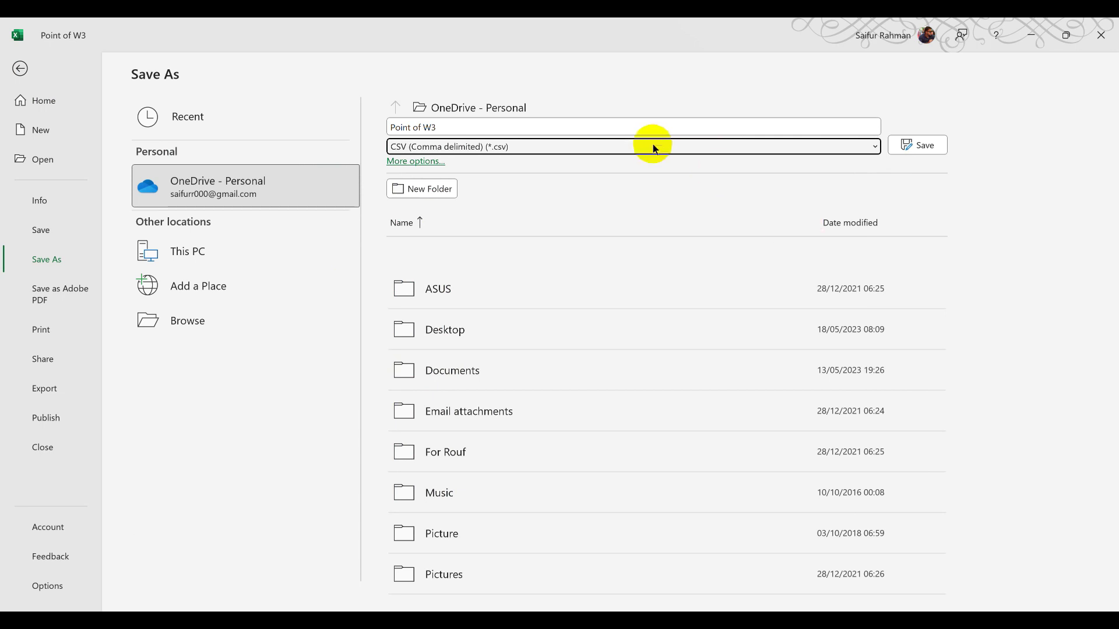
click(175, 318)
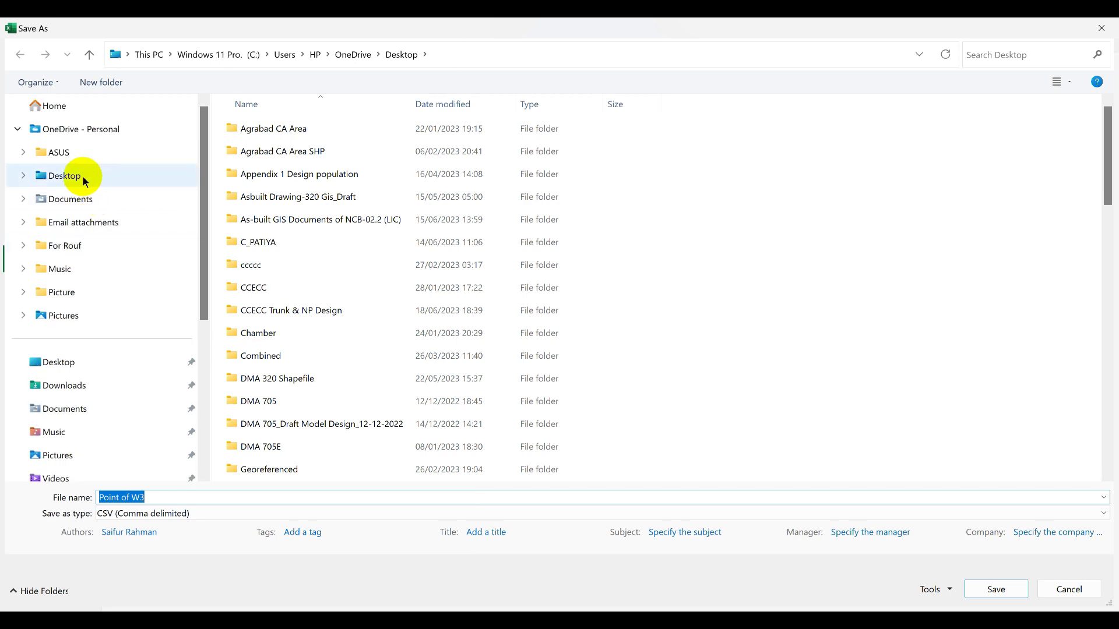
click(83, 177)
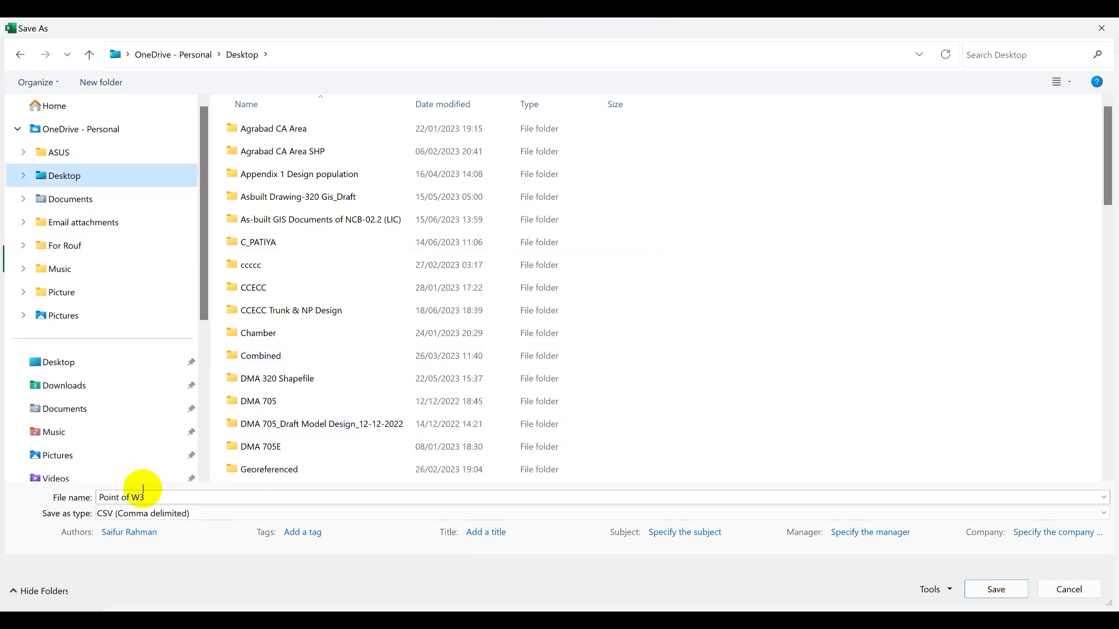
click(171, 499)
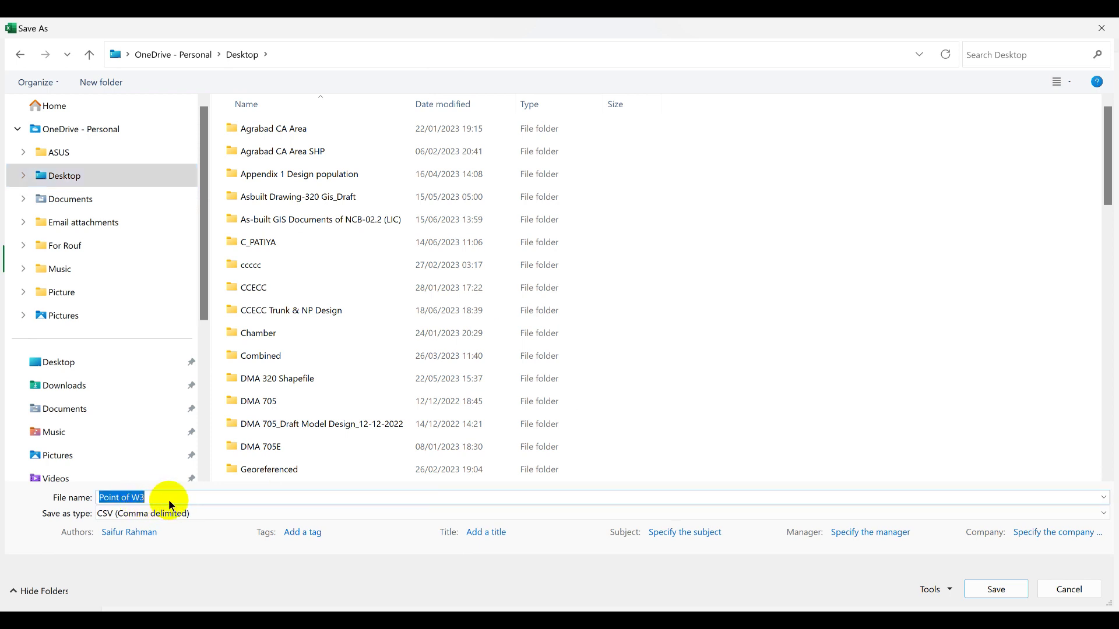
click(996, 589)
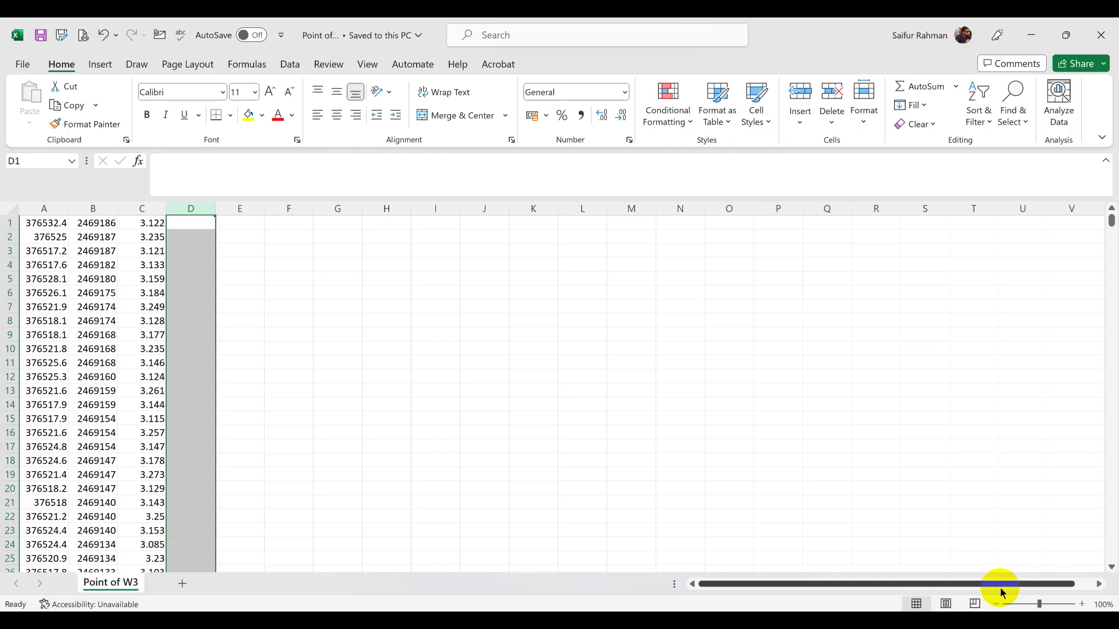
Back in ArcMap, start a Blank Map without saving the old one, and show the Catalog.
click(869, 390)
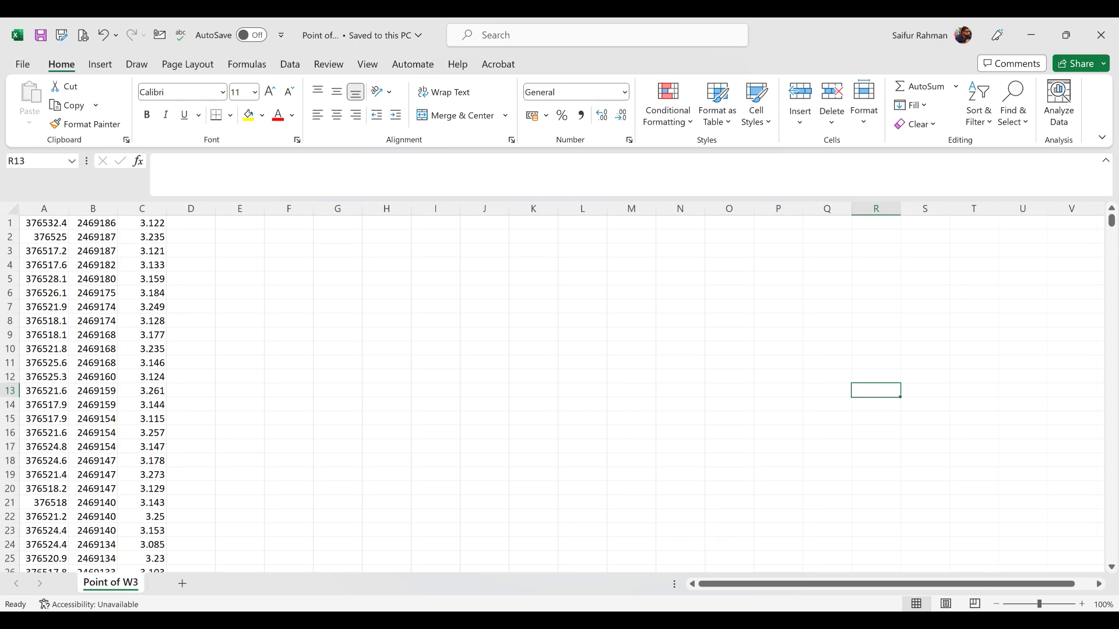
mouse_move(769, 623)
click(737, 597)
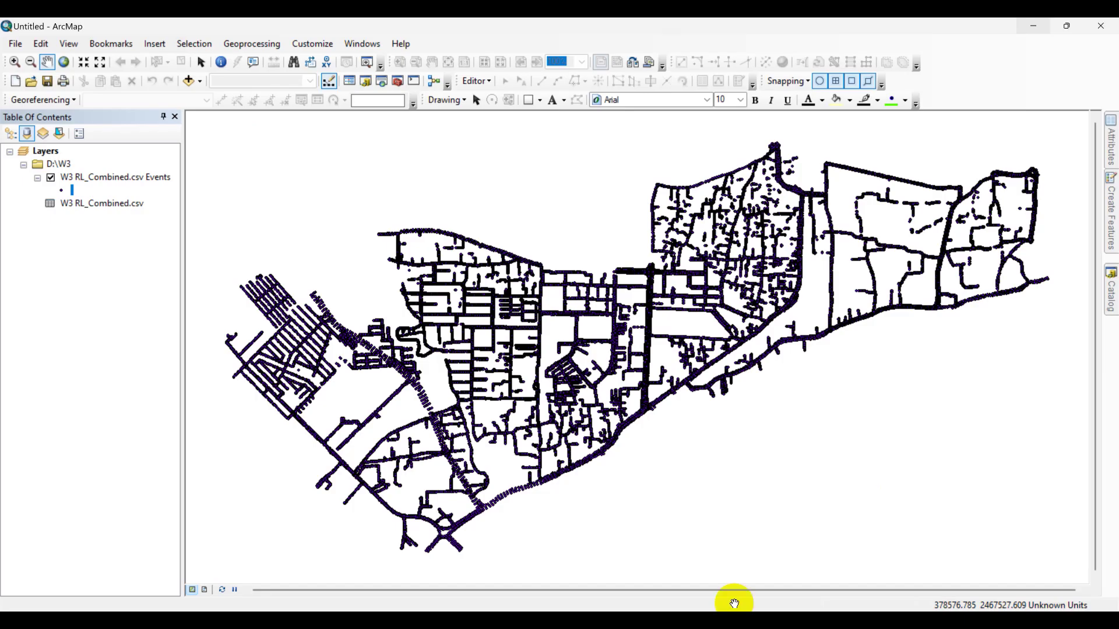
click(15, 81)
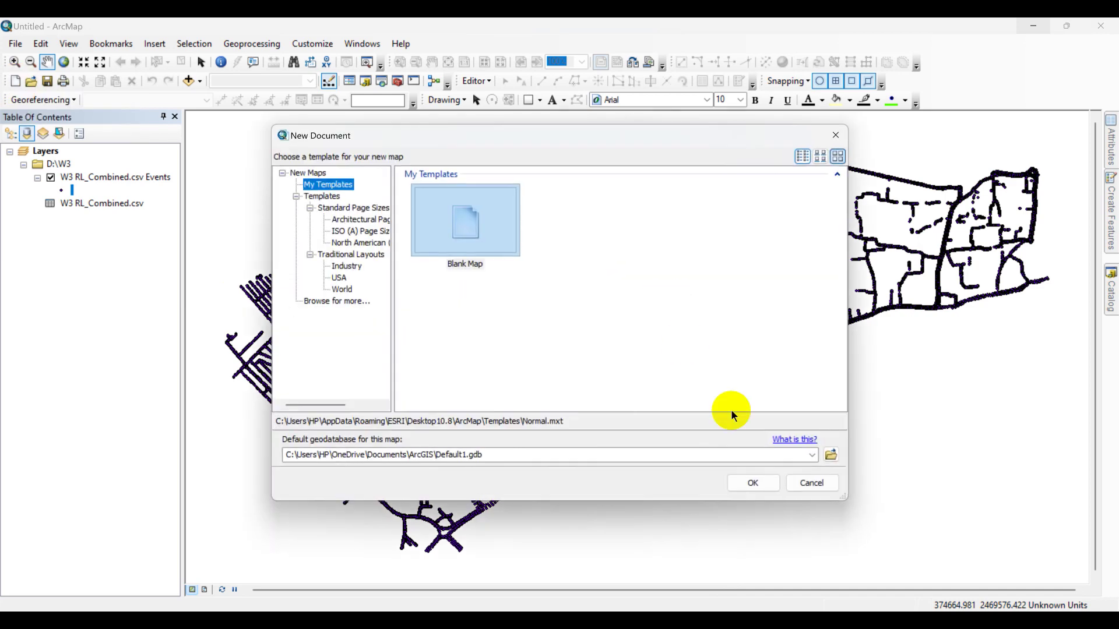
click(753, 483)
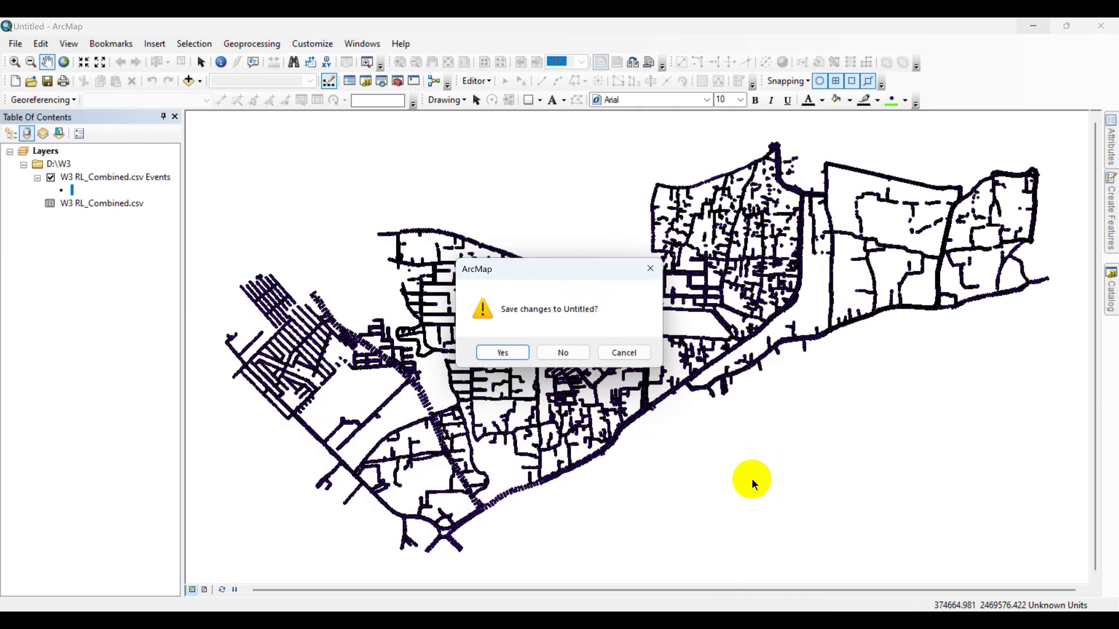
click(575, 353)
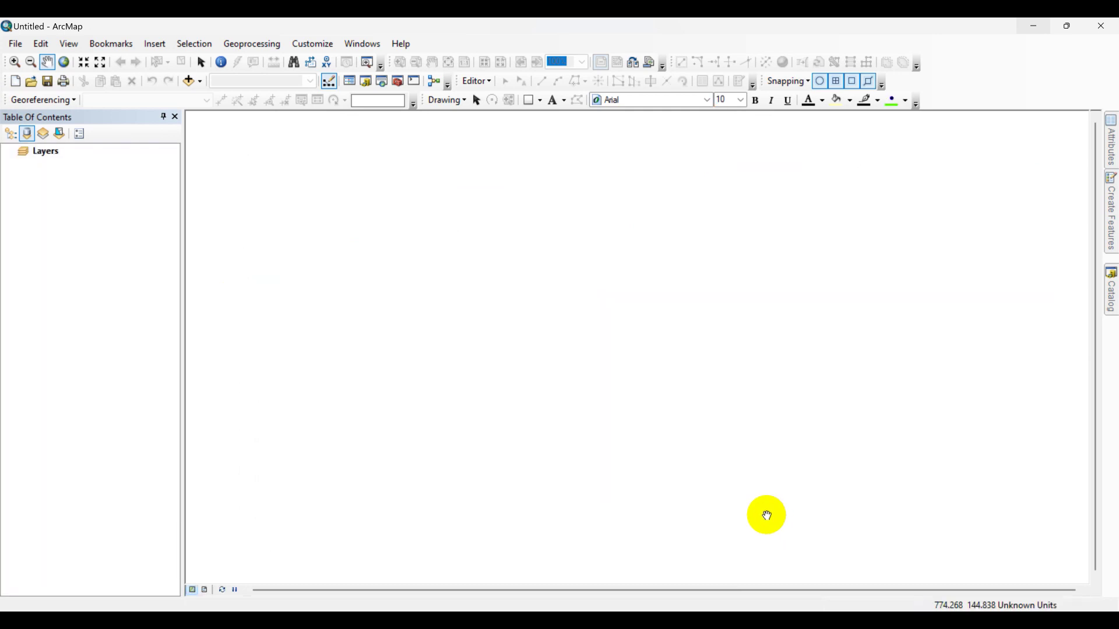
click(1112, 289)
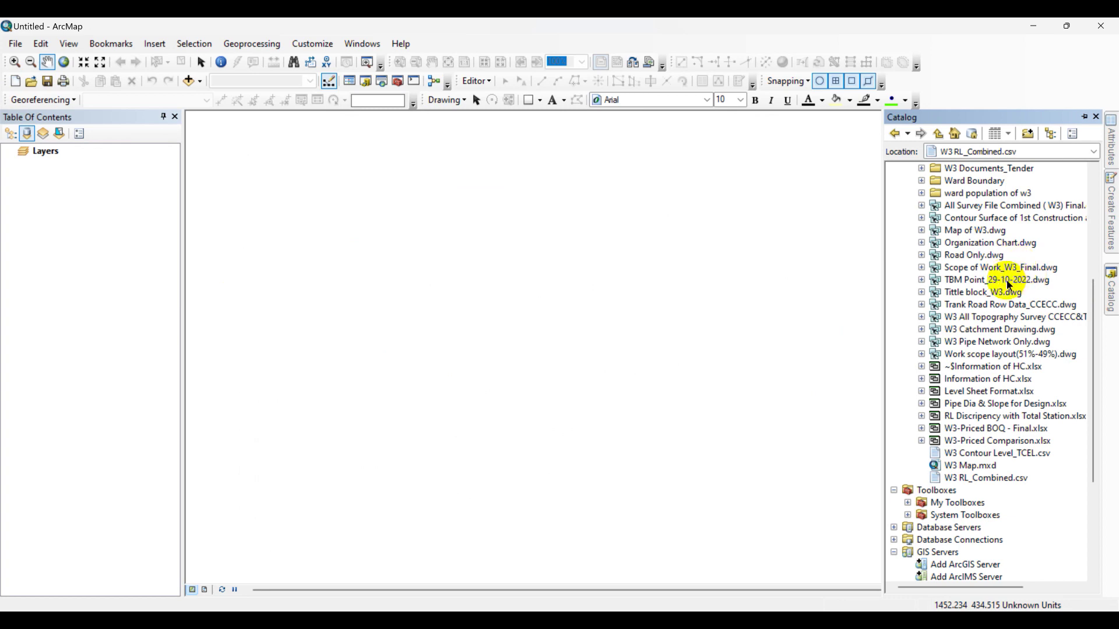
Add a folder connection to the Desktop folder in the Catalog.
scroll(1010, 285, up, 6)
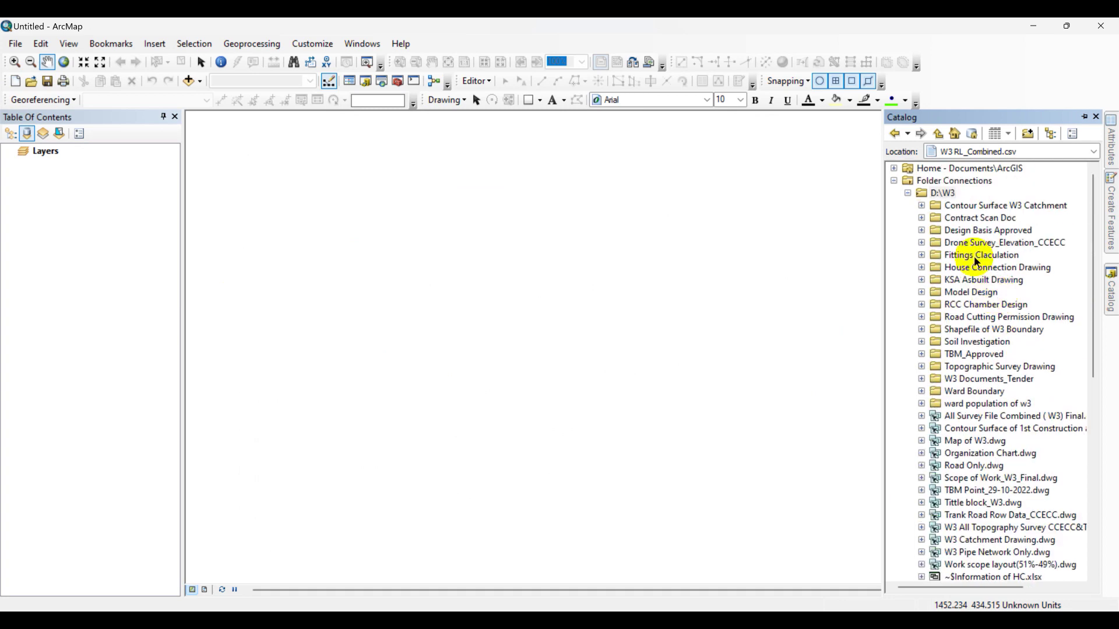
click(942, 181)
right_click(946, 181)
click(972, 188)
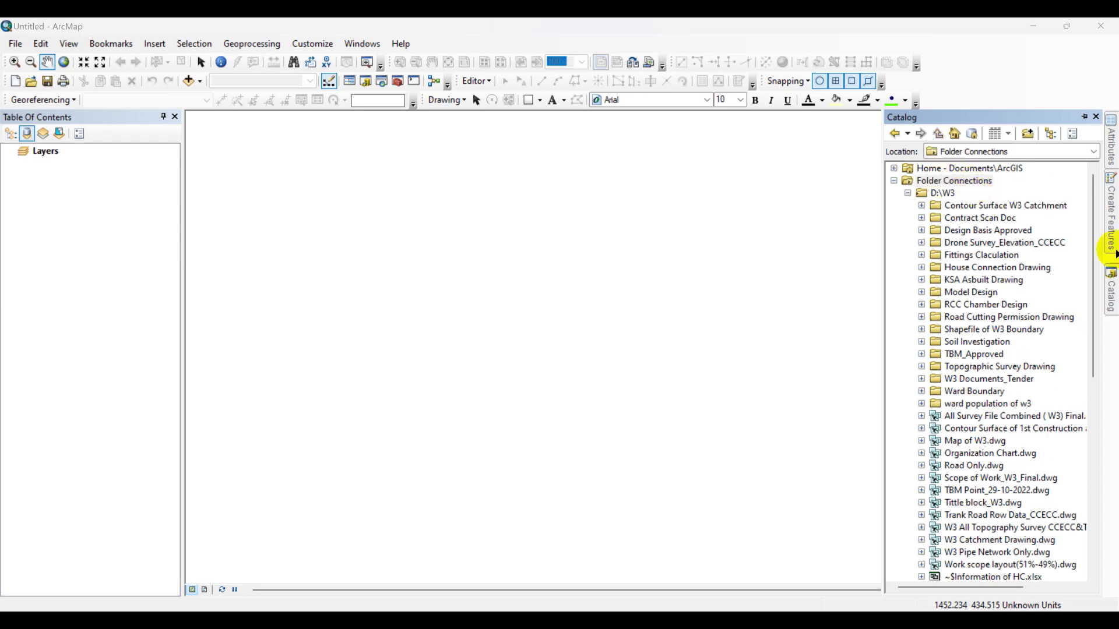
drag(529, 213, 425, 103)
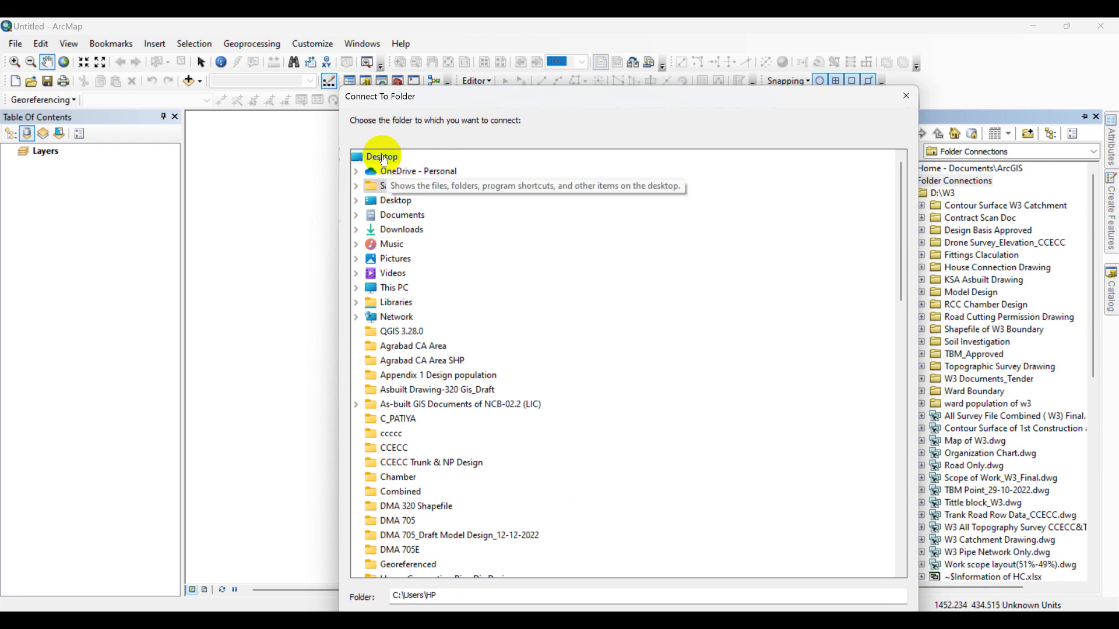
click(382, 157)
drag(434, 94, 415, 67)
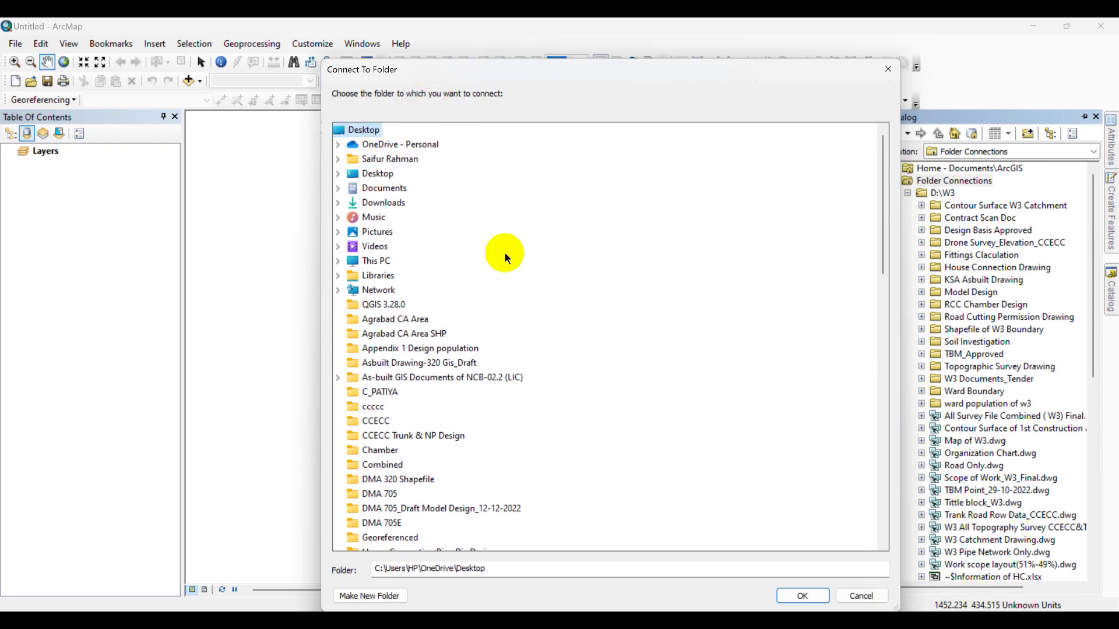
click(802, 595)
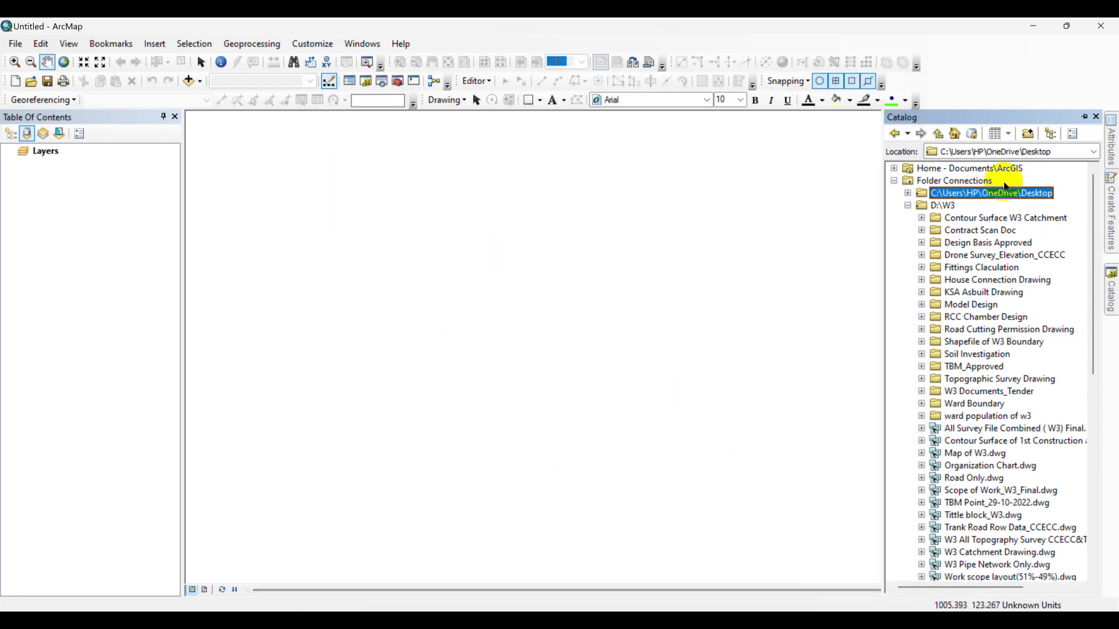
Add the Desktop's Point of W3.csv table to the Table Of Contents.
click(907, 193)
scroll(997, 336, down, 9)
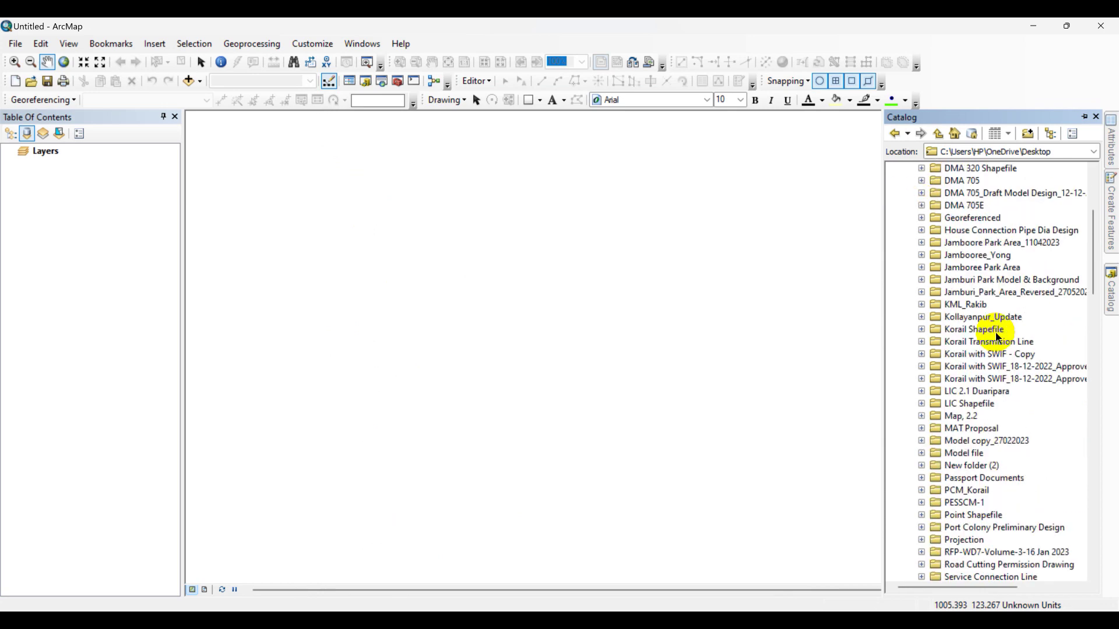
scroll(996, 336, down, 13)
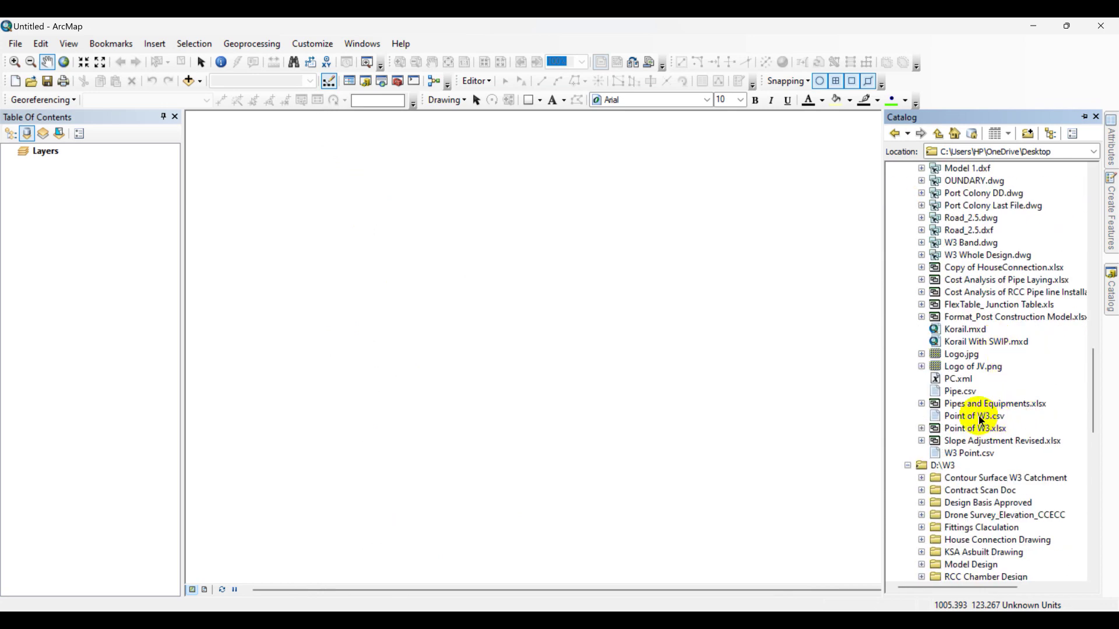
drag(972, 416, 78, 202)
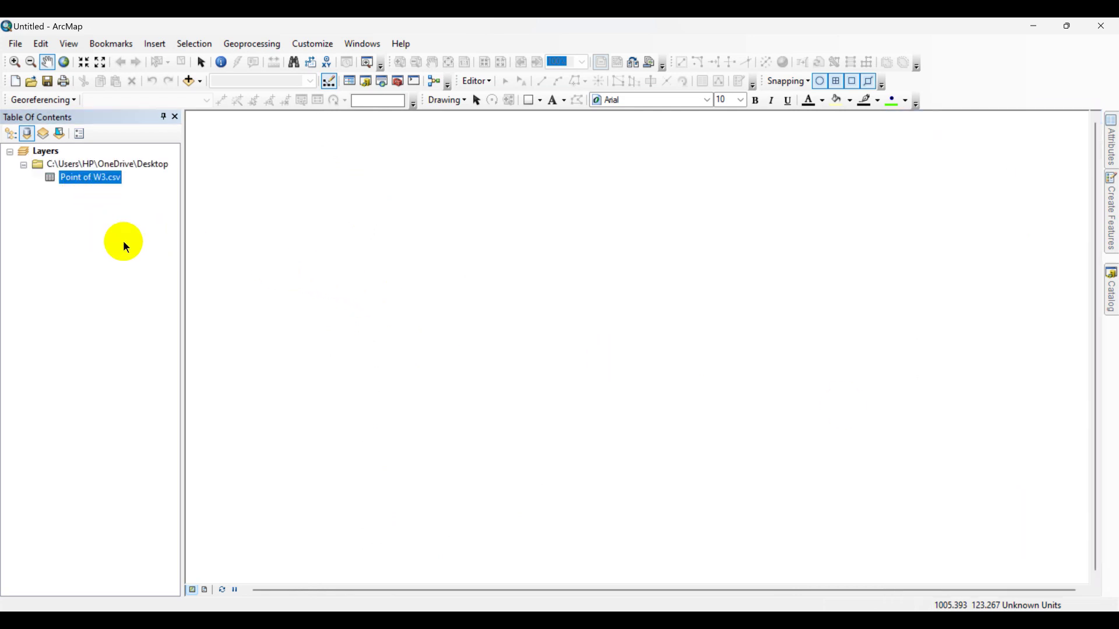
right_click(86, 178)
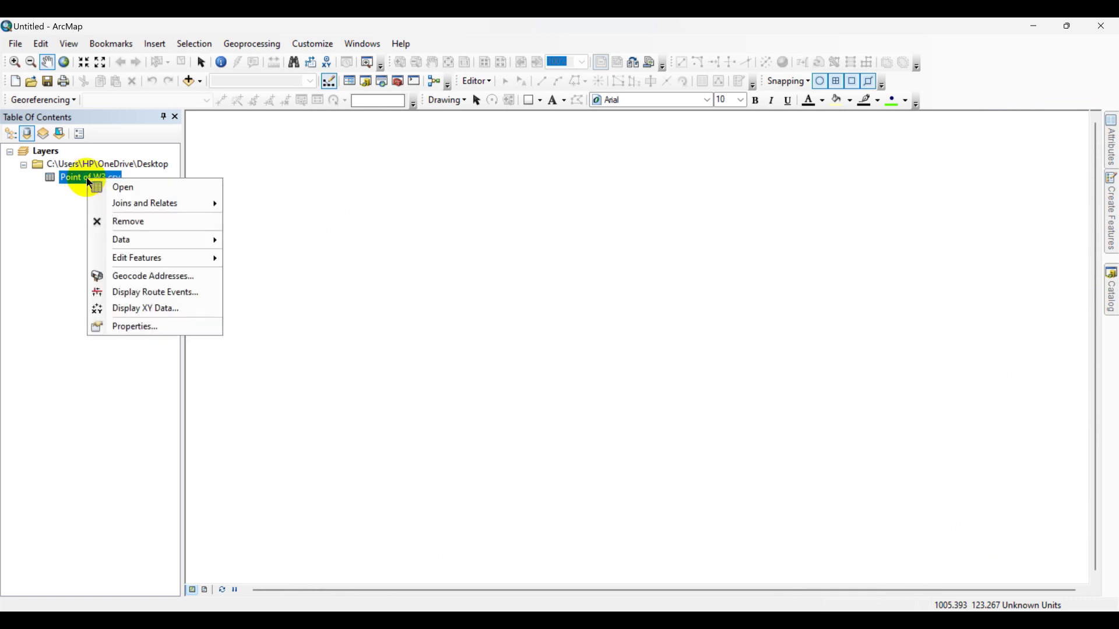
In Display XY Data for Point of W3.csv, set X to Field1, Y to Field2, Z to Field3.
click(149, 310)
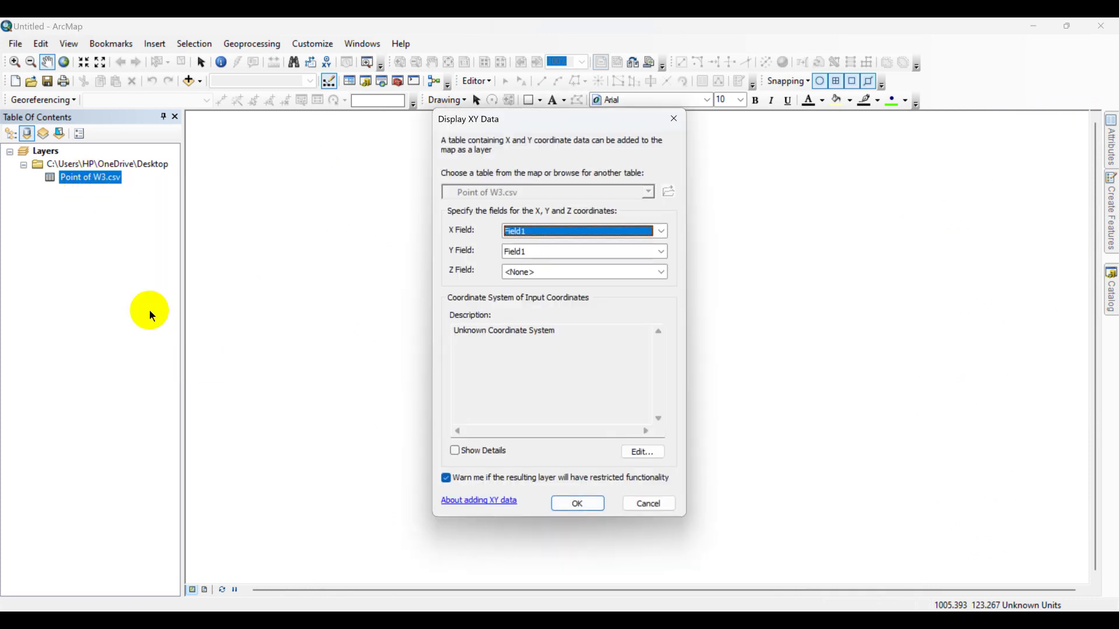
drag(466, 118, 401, 118)
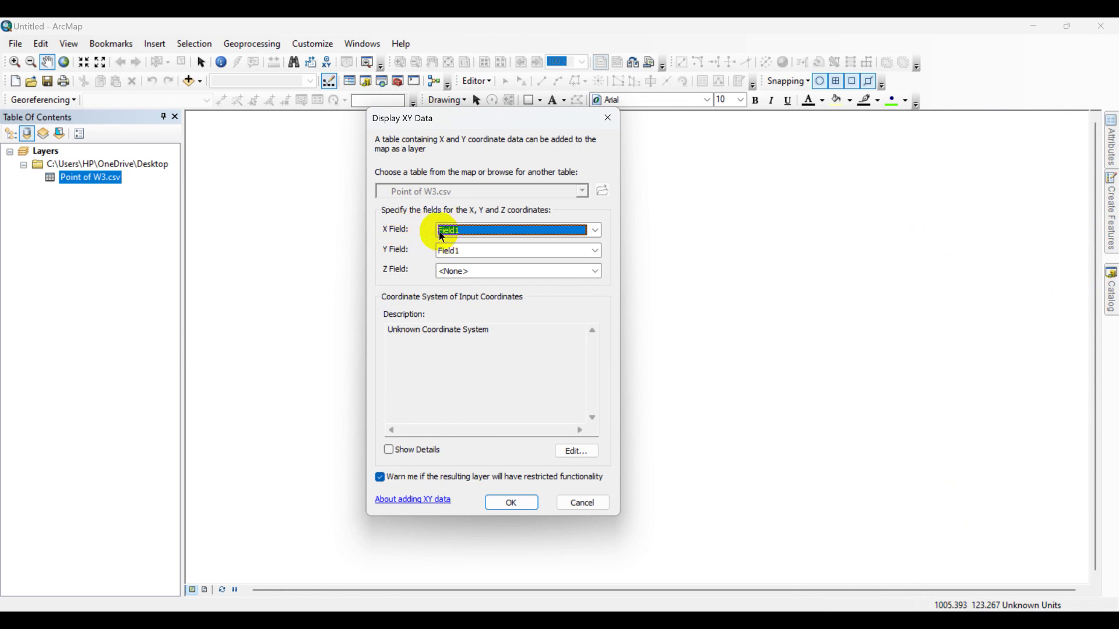
click(450, 261)
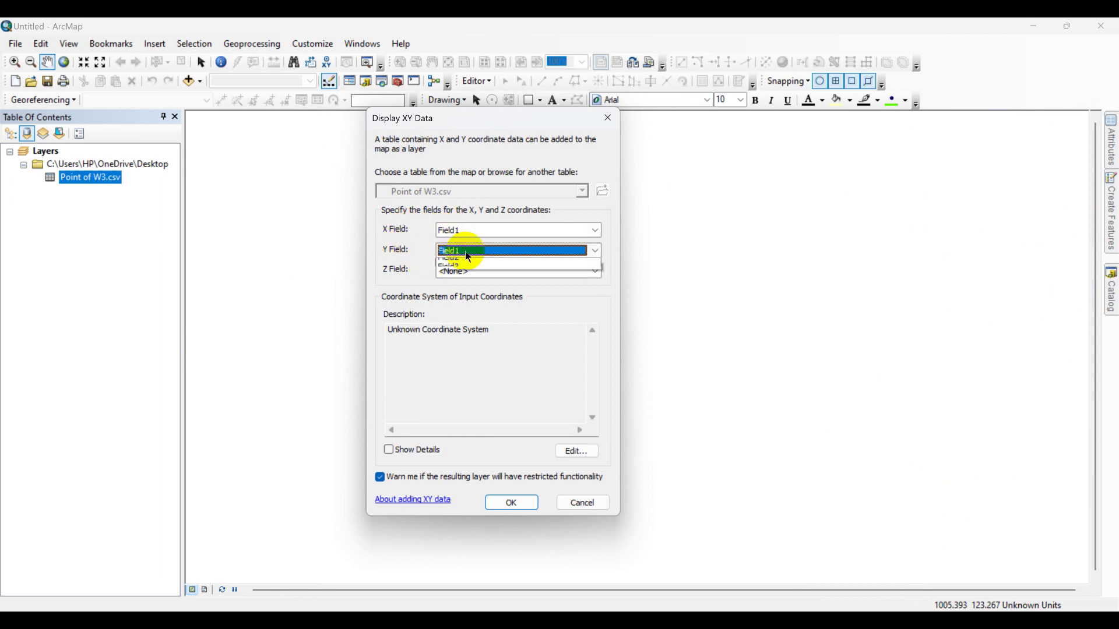
click(457, 271)
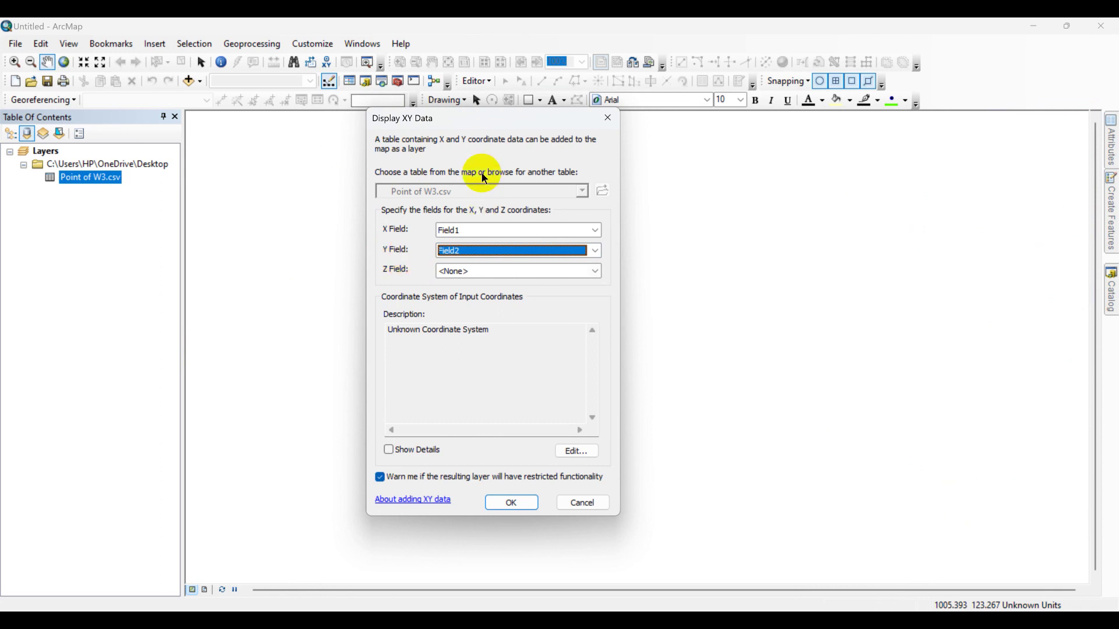
click(460, 272)
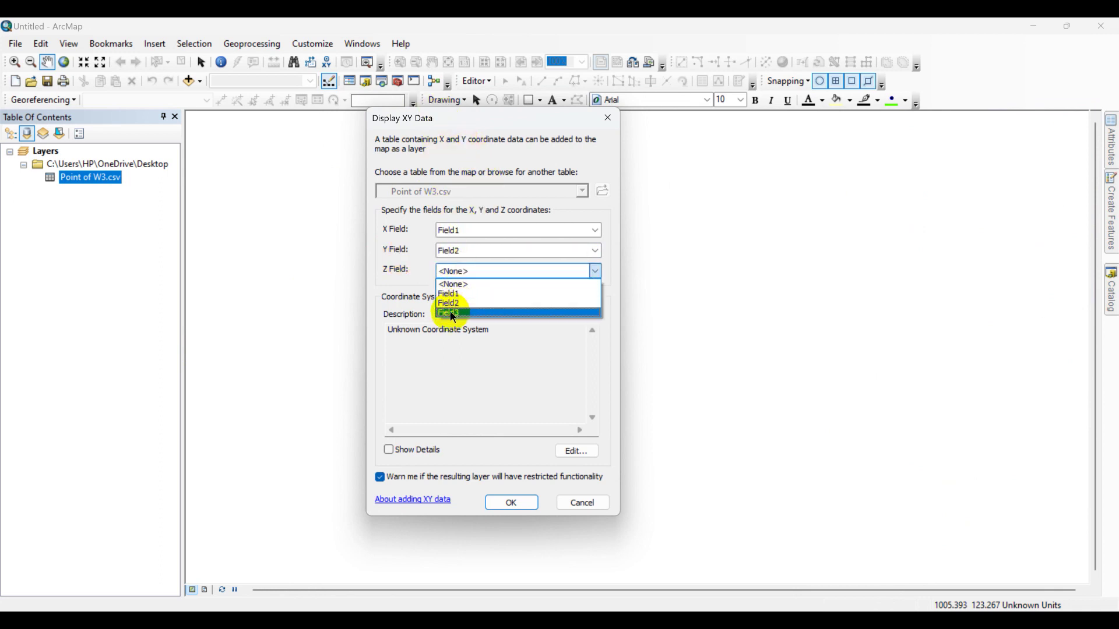
click(453, 314)
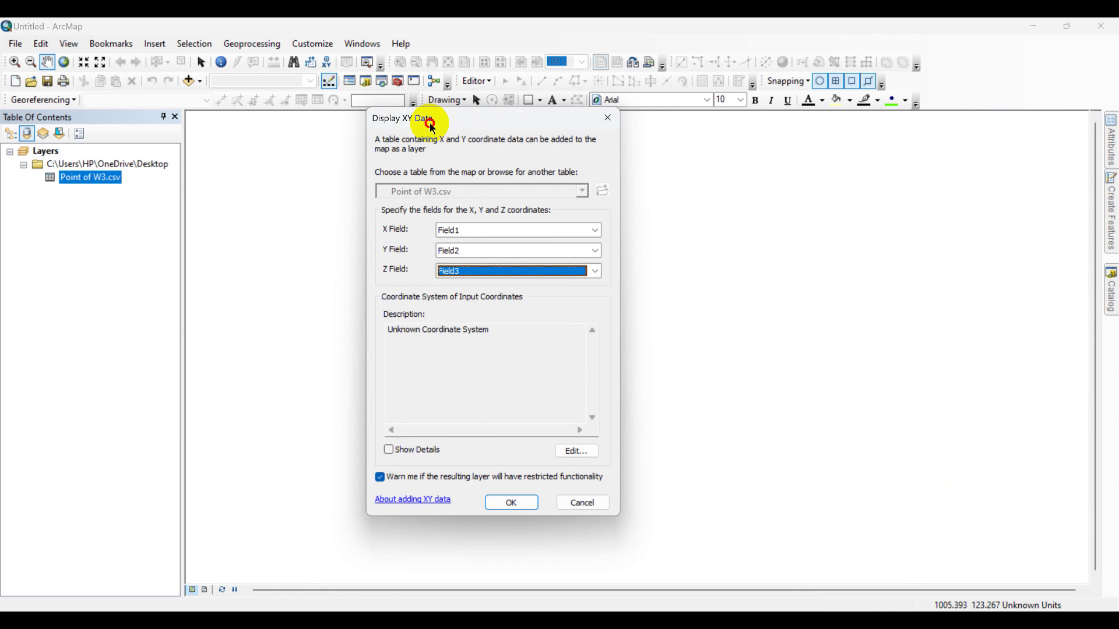
drag(432, 125, 388, 96)
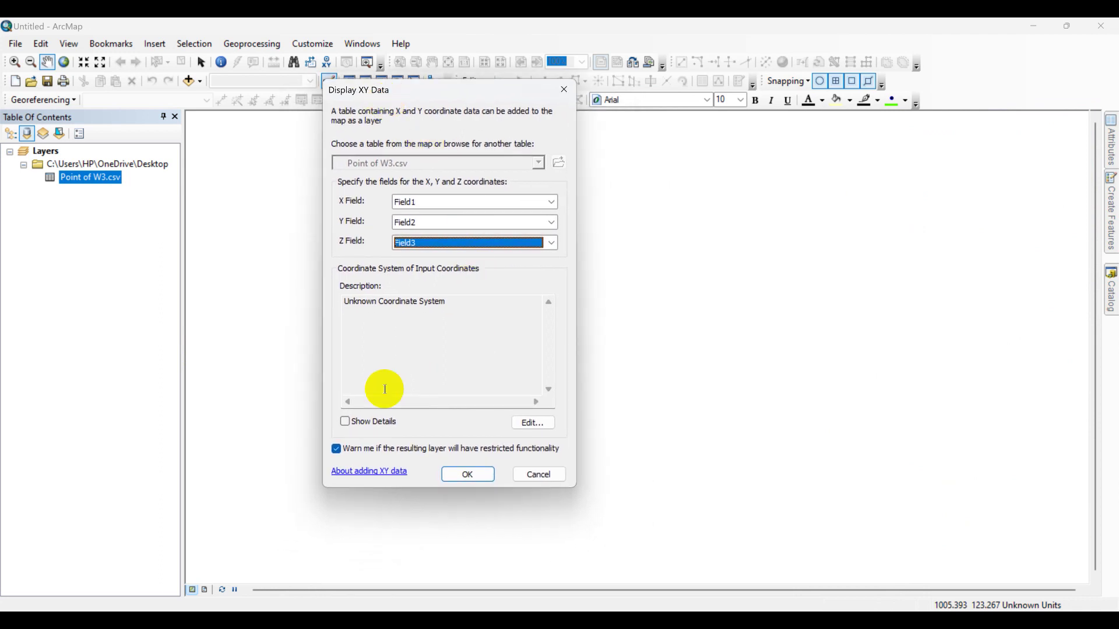
Set the coordinate system to WGS 1984 UTM Zone 46N and plot the points as an events layer.
click(522, 423)
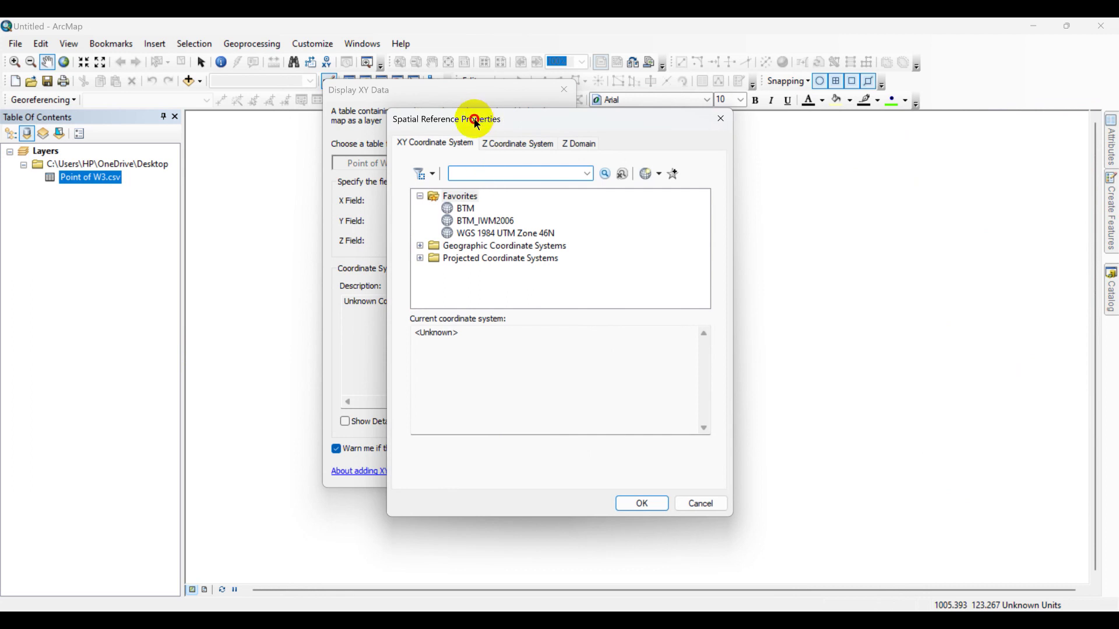
drag(492, 117, 523, 101)
click(502, 214)
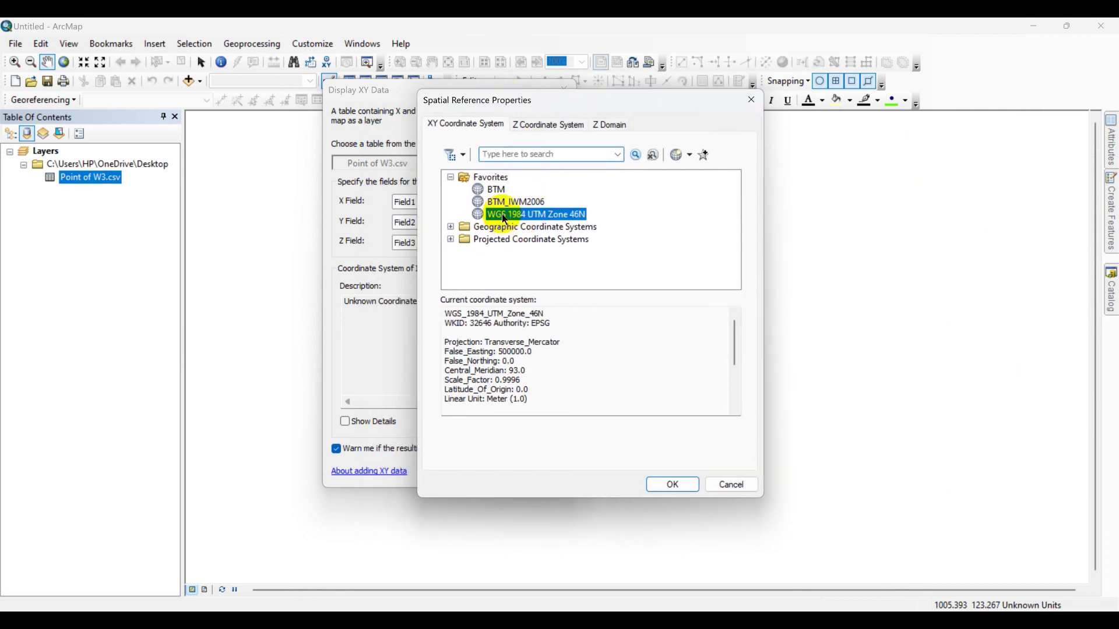
click(697, 484)
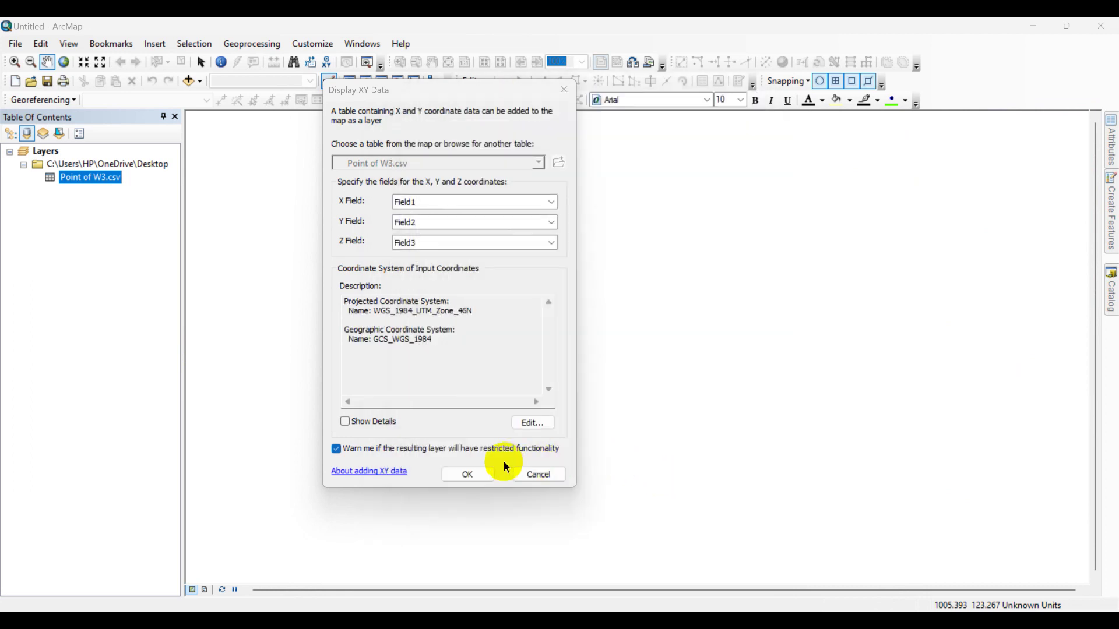
click(470, 475)
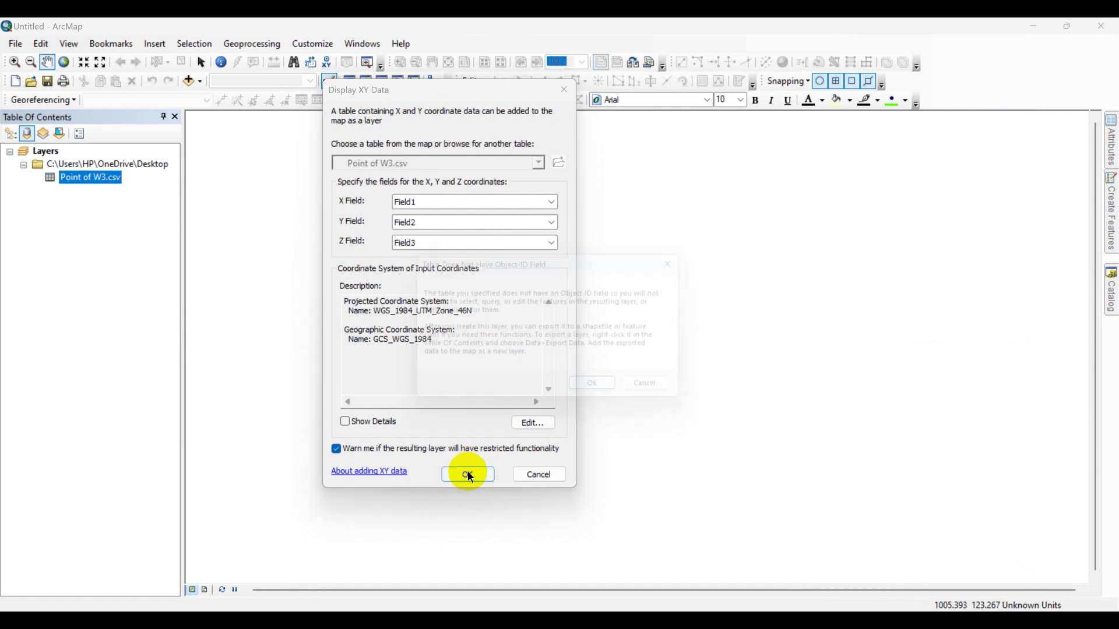
click(617, 401)
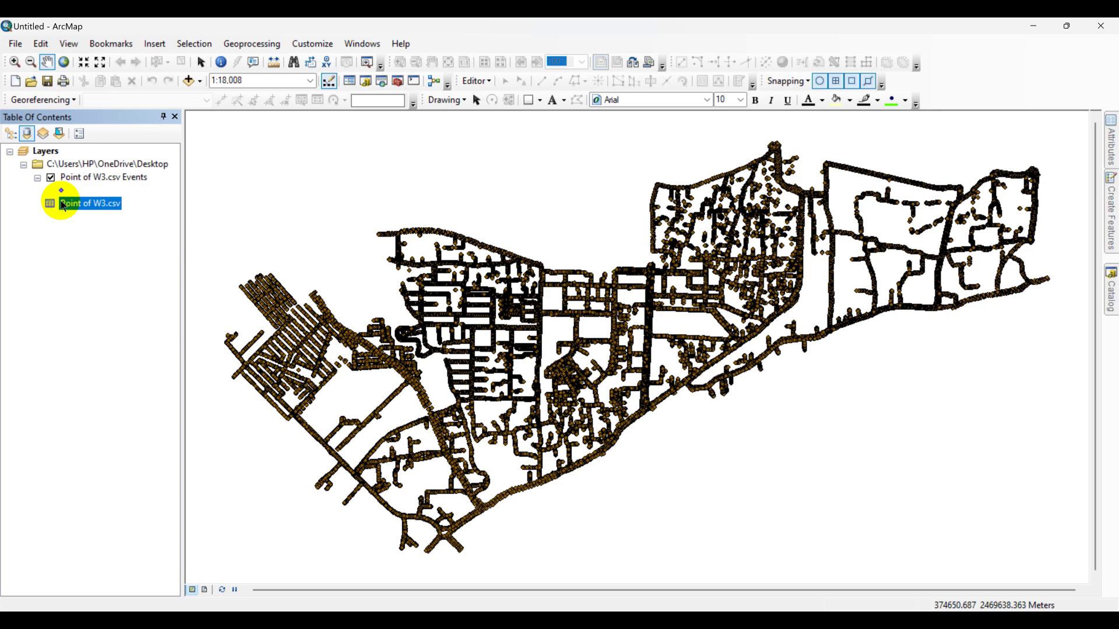
Start a data export of all features from the Point of W3.csv Events layer.
click(90, 178)
right_click(88, 178)
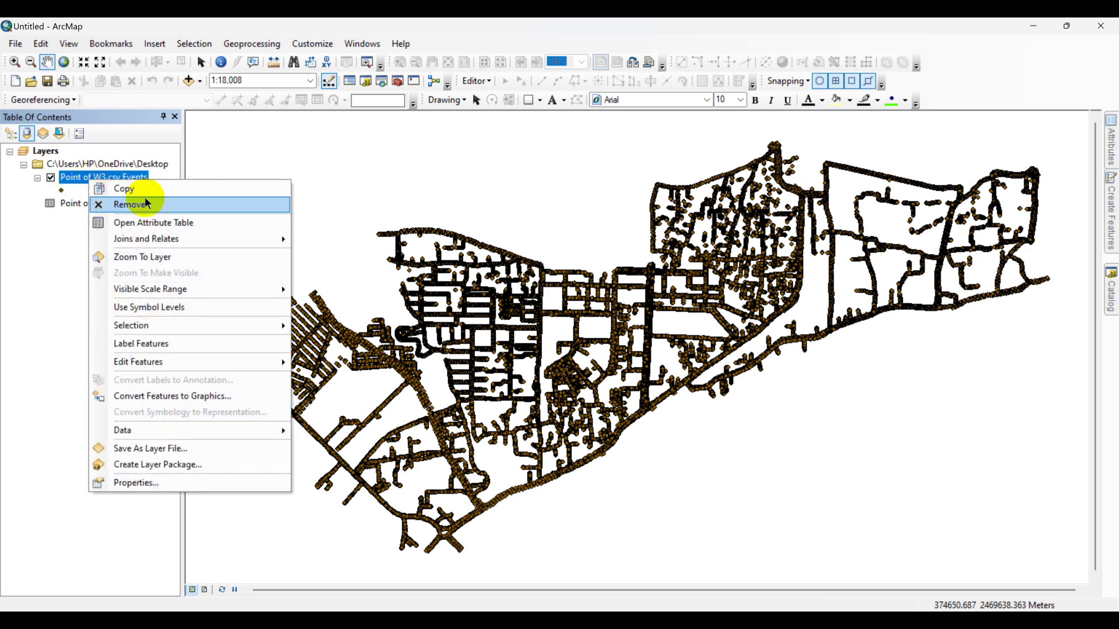
mouse_move(187, 430)
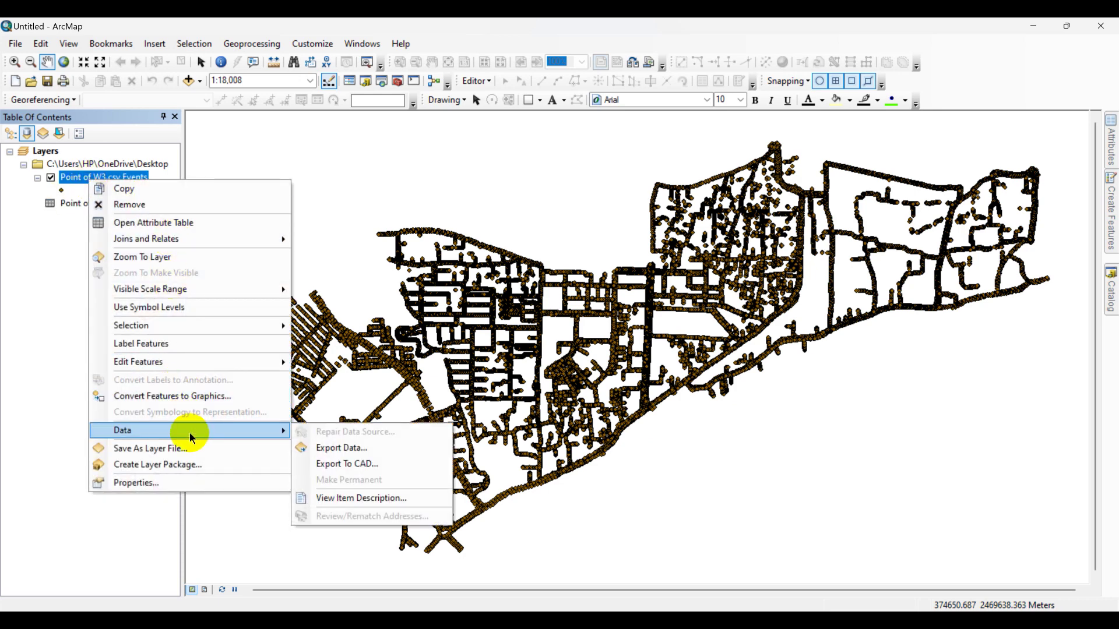
click(351, 451)
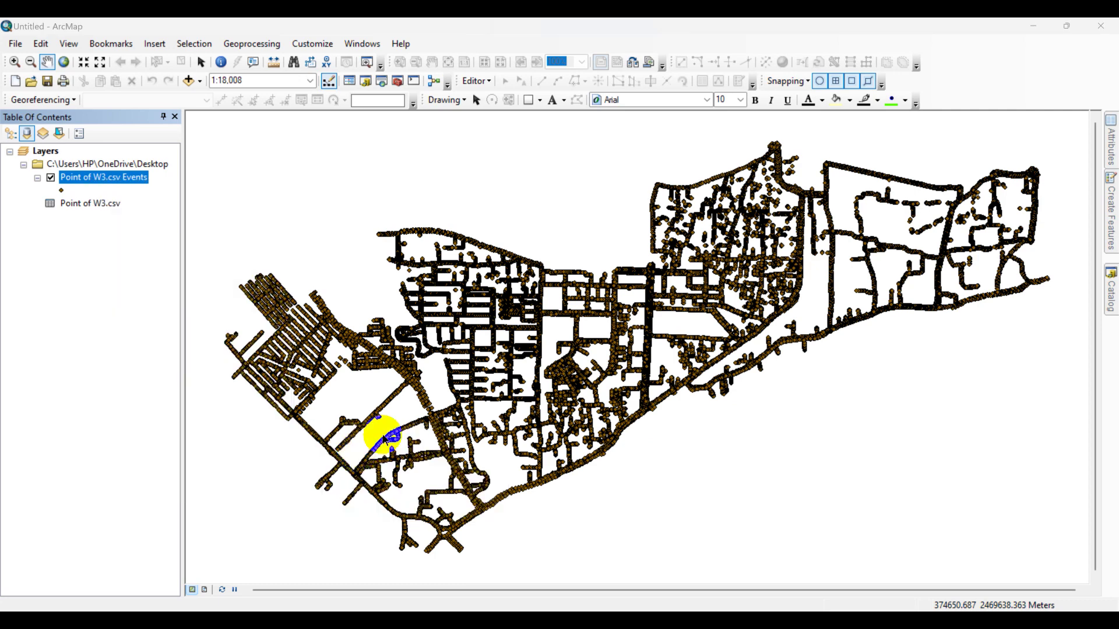
drag(502, 204, 458, 169)
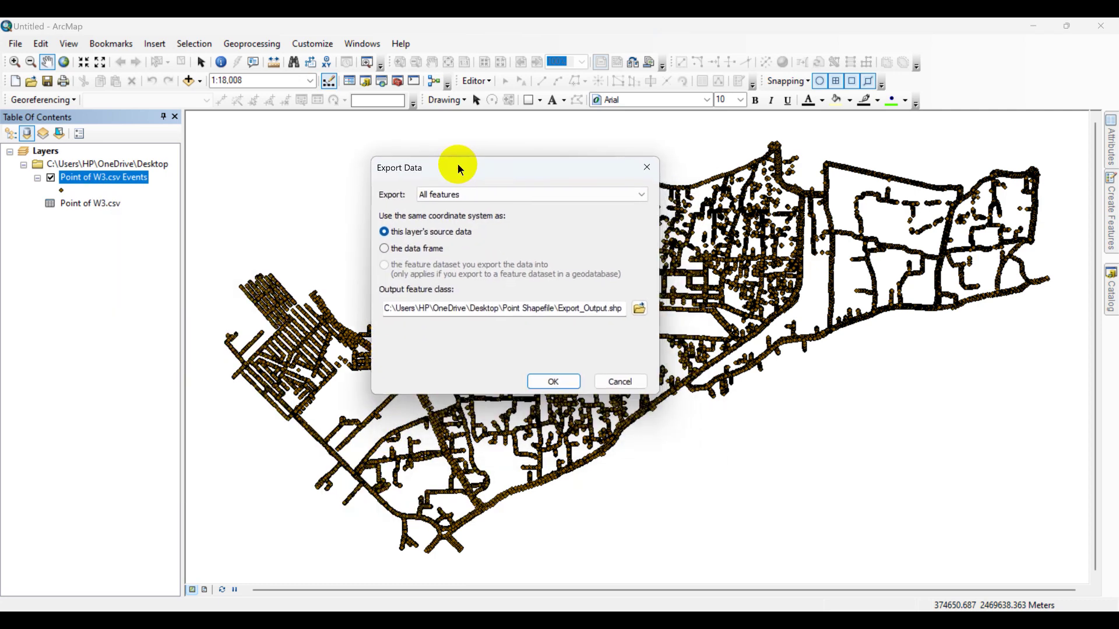
For the export location, create a new folder named 'W3 RL' on the Desktop.
click(639, 309)
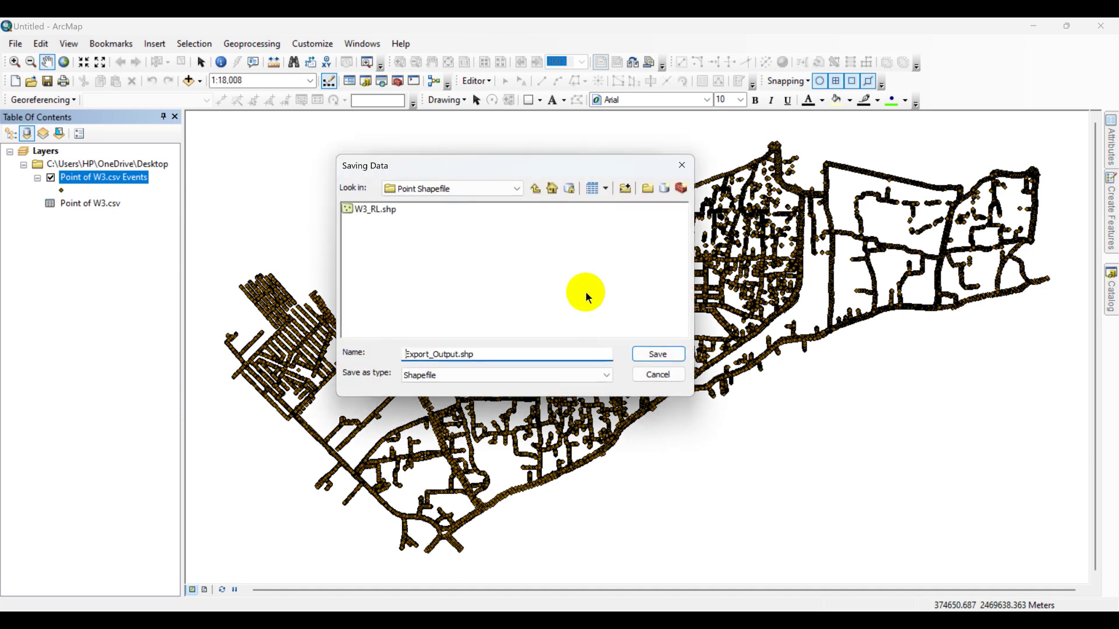
drag(481, 175, 487, 164)
click(474, 179)
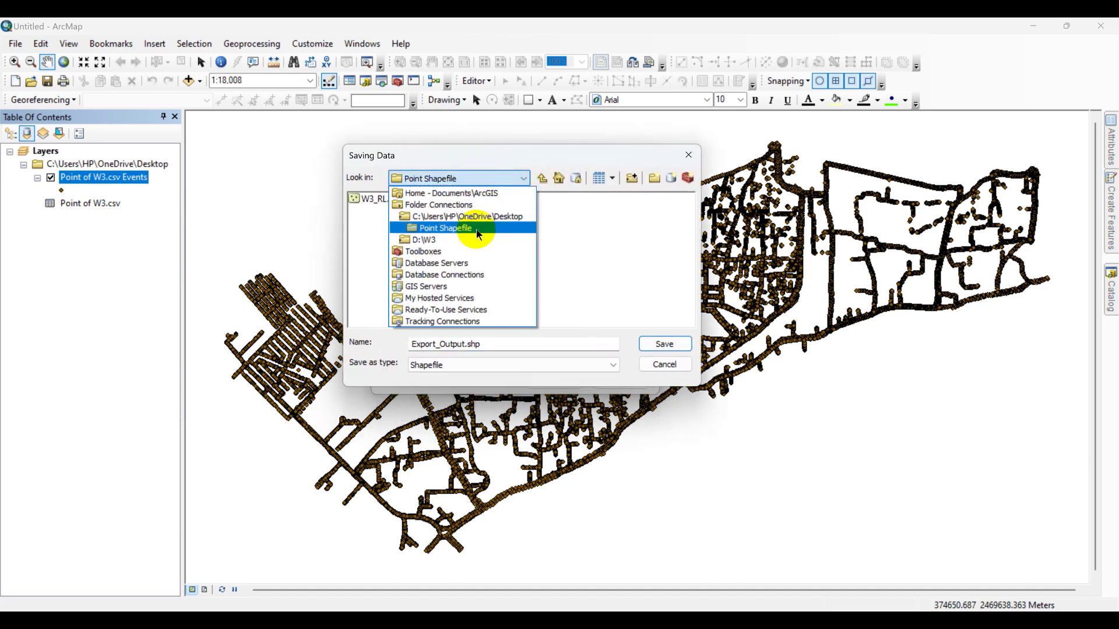
click(504, 218)
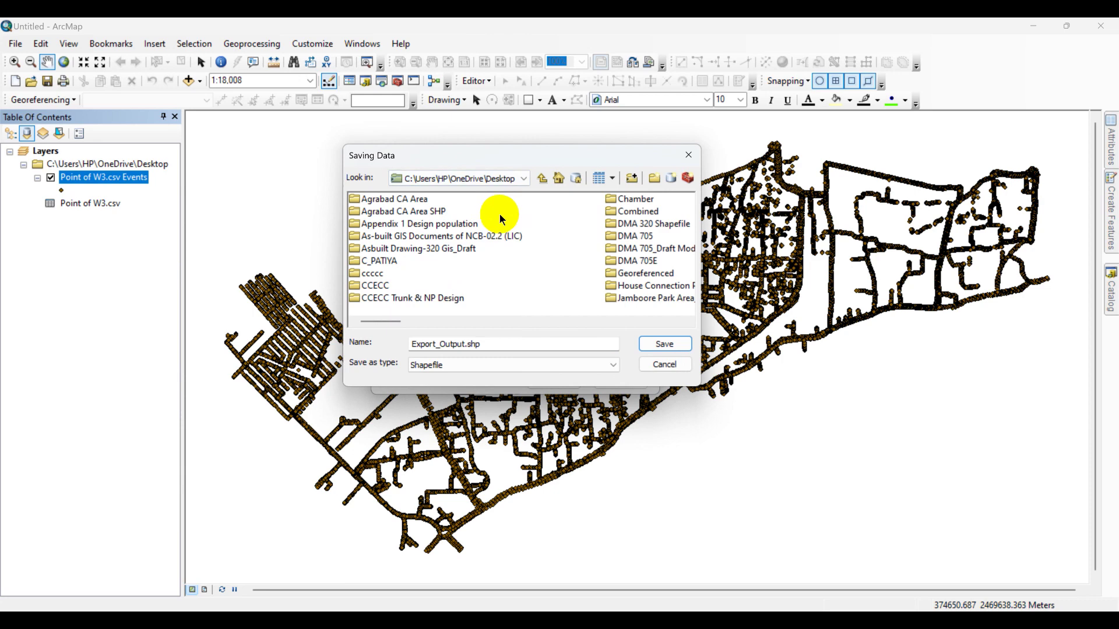
drag(571, 159, 562, 155)
click(644, 175)
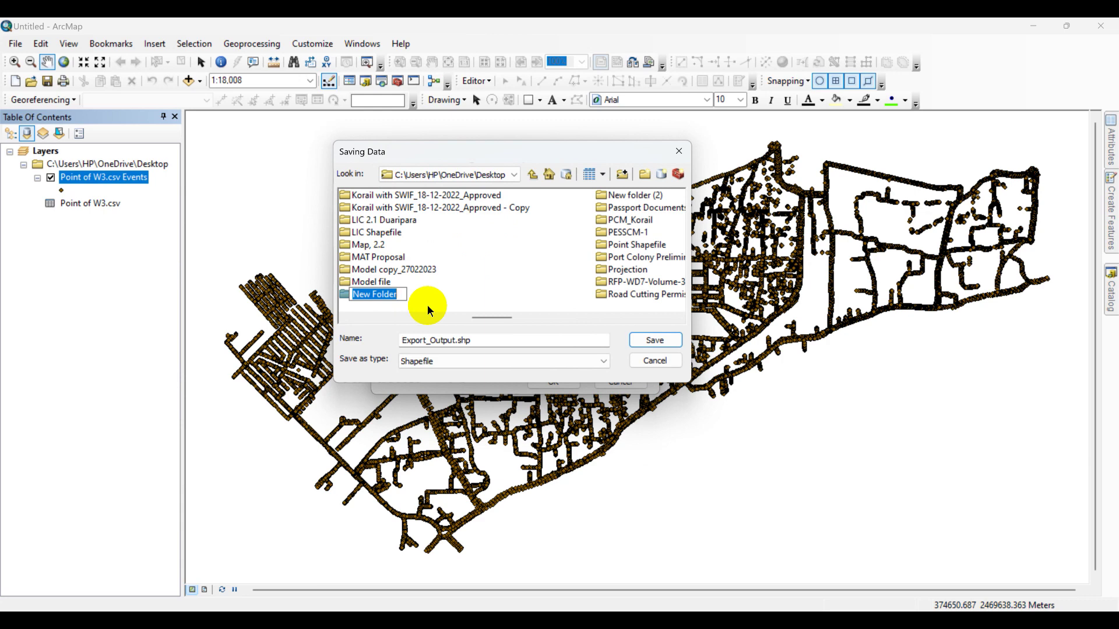
text(W3 RL)
key(Return)
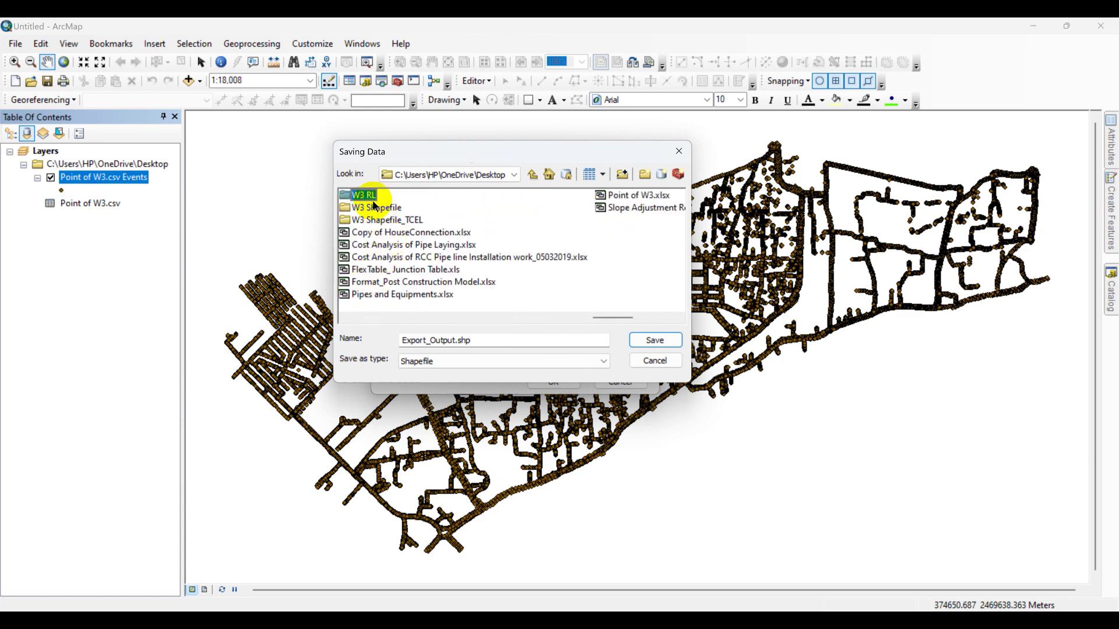
Inside W3 RL, name the output shapefile 'W3 RL Point'.
double_click(361, 195)
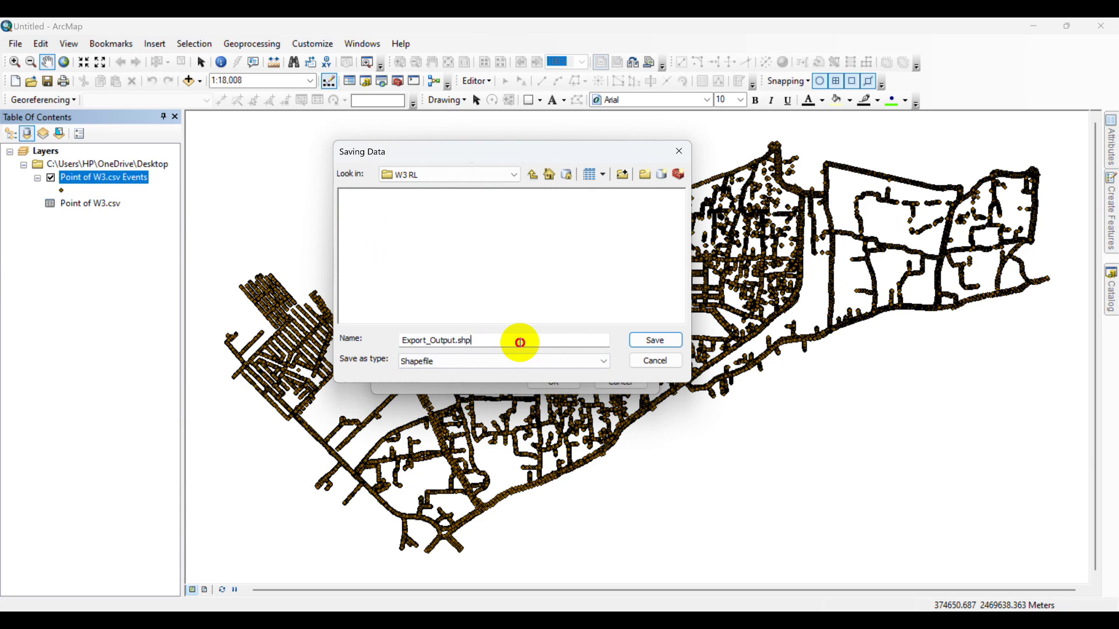
drag(490, 339, 393, 334)
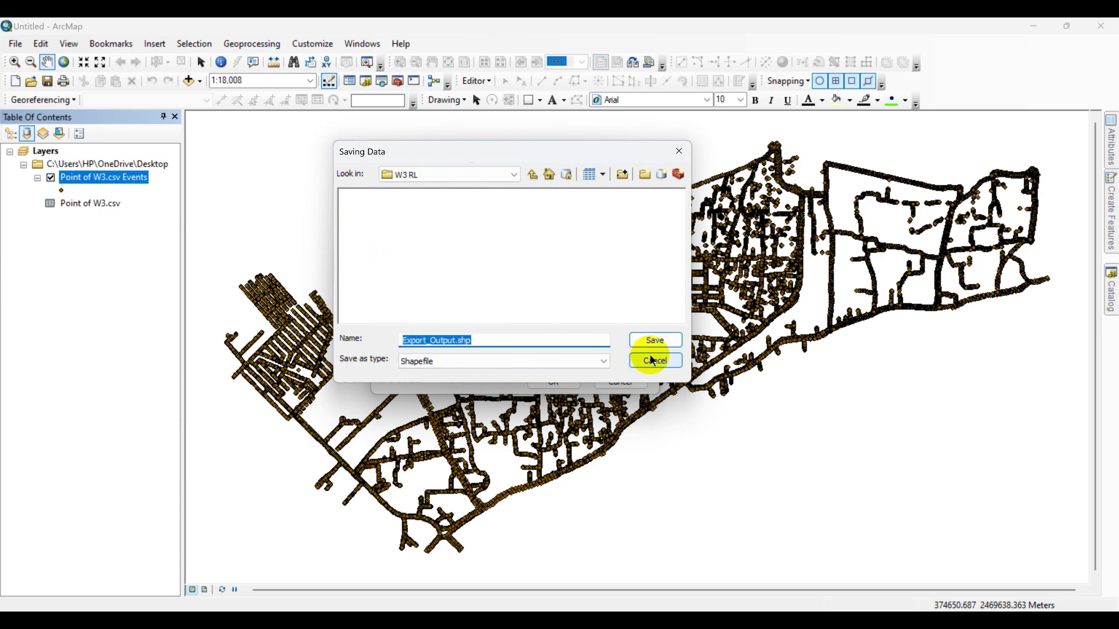
text(W3 RL)
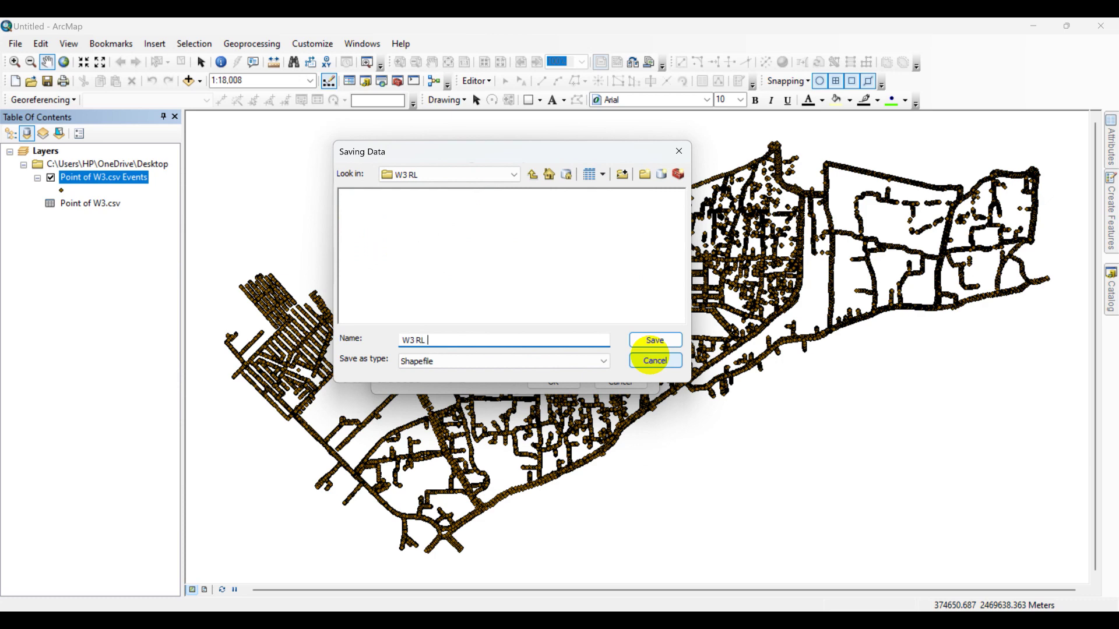
text( Point)
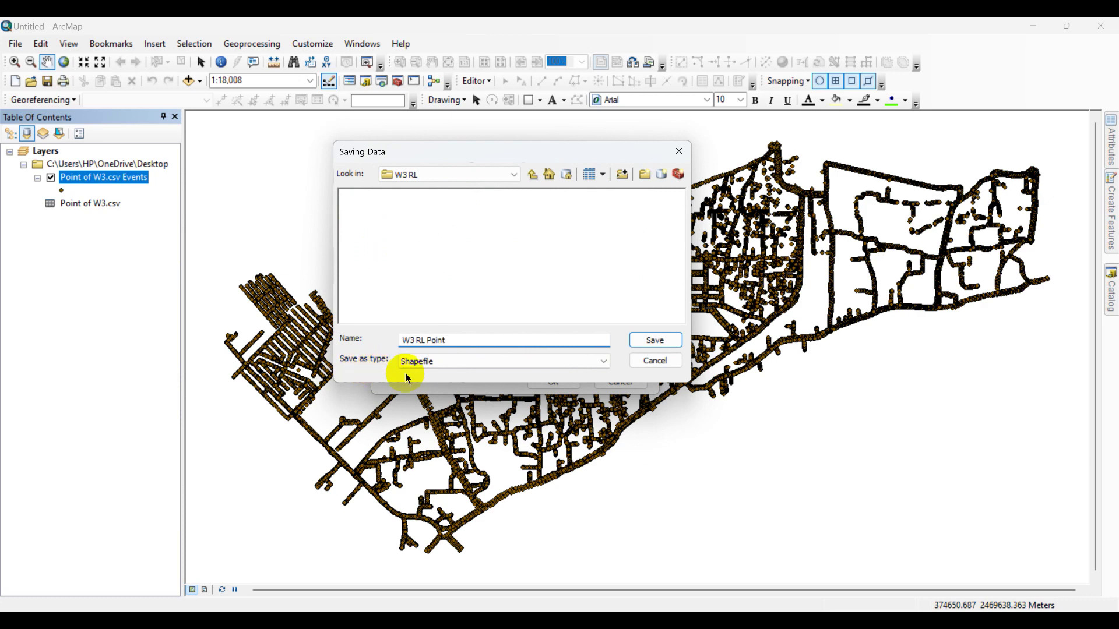
click(667, 341)
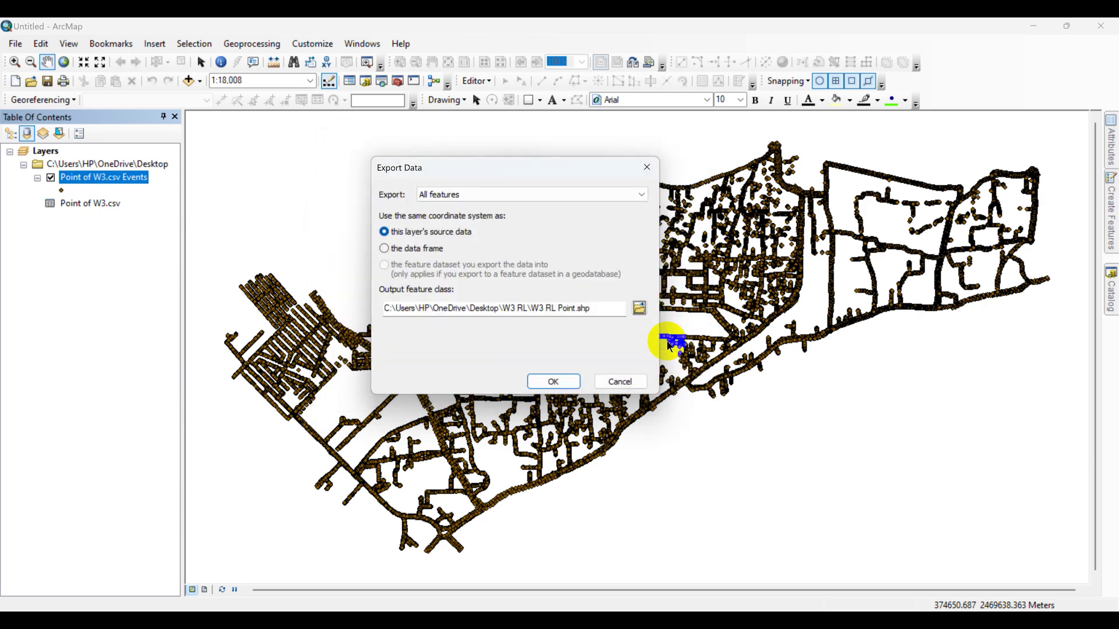
Export the points and add the resulting W3_RL_Point shapefile to the map as a layer.
click(554, 382)
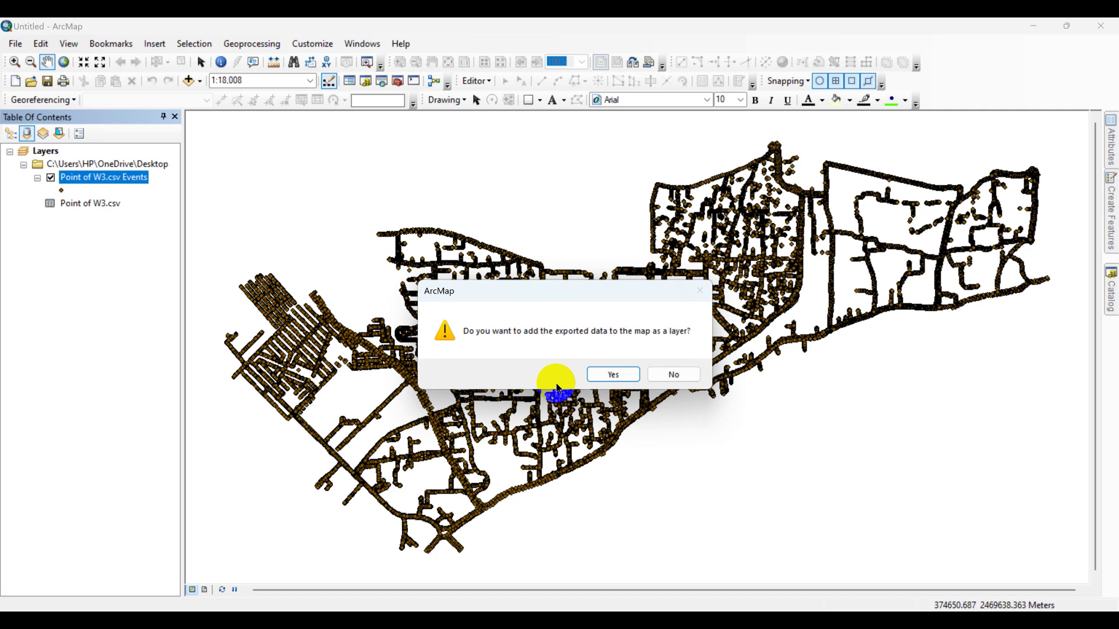
drag(501, 291, 489, 242)
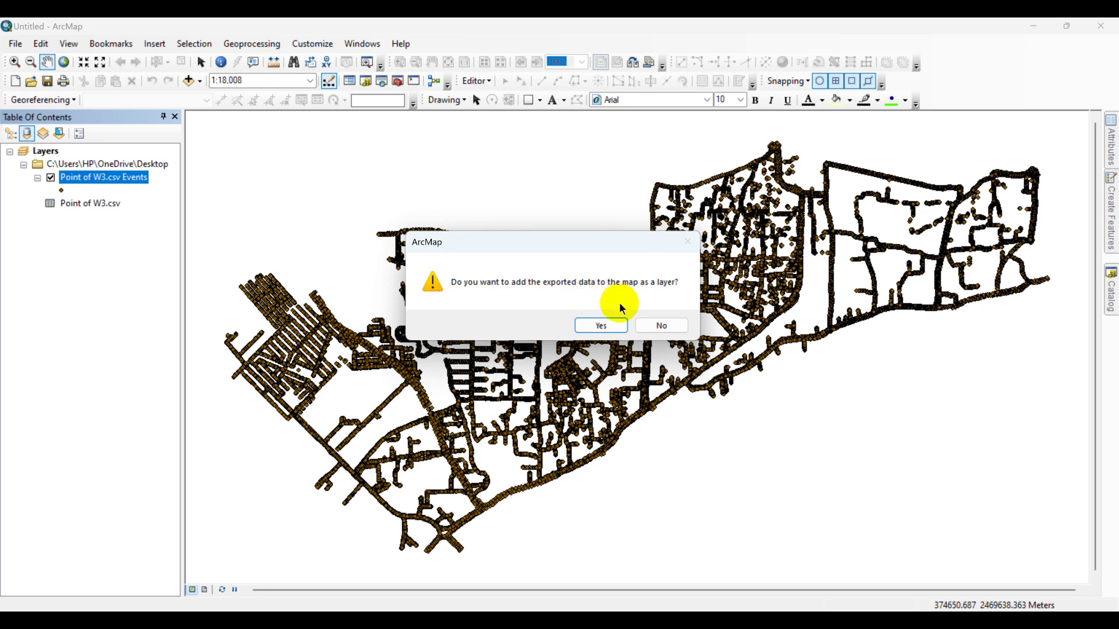
drag(575, 251, 555, 232)
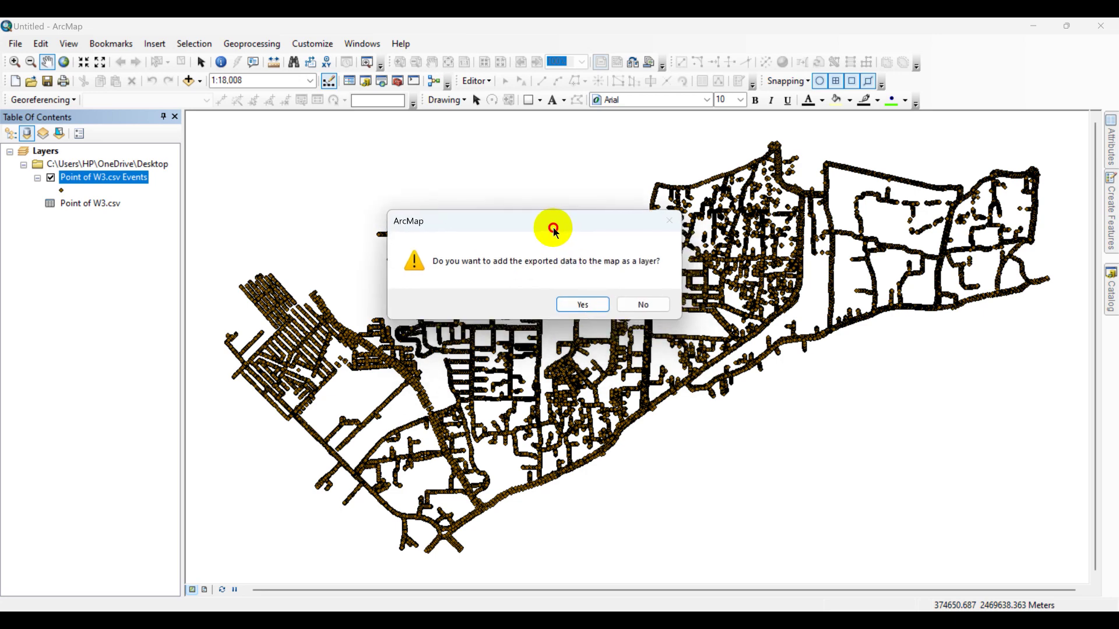
click(587, 304)
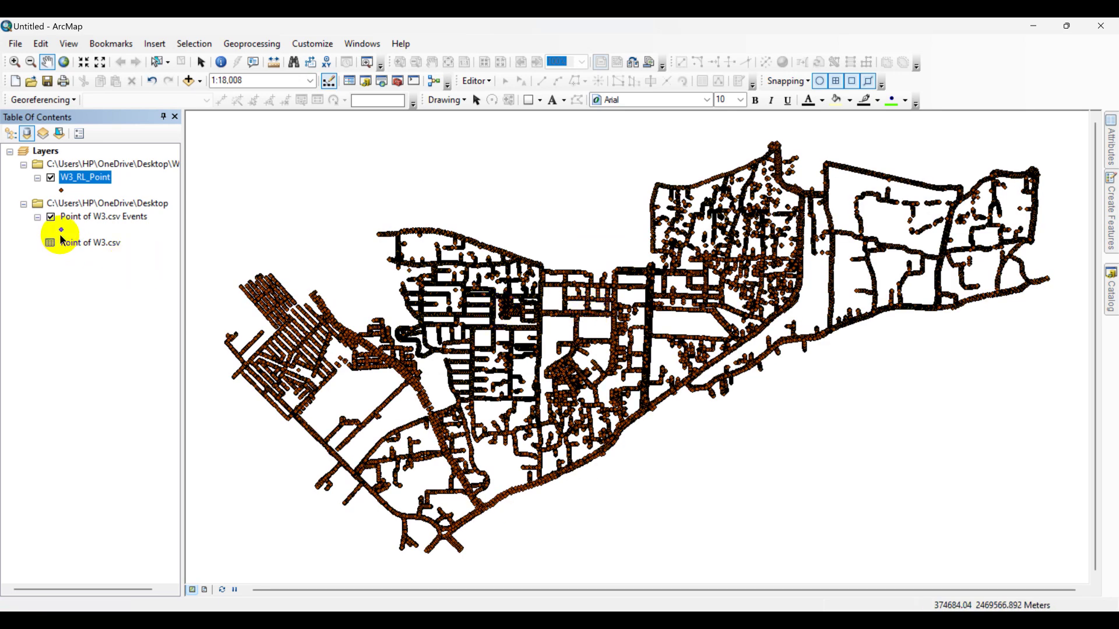
Remove the original Desktop group holding the CSV events layer and table from the map.
click(74, 205)
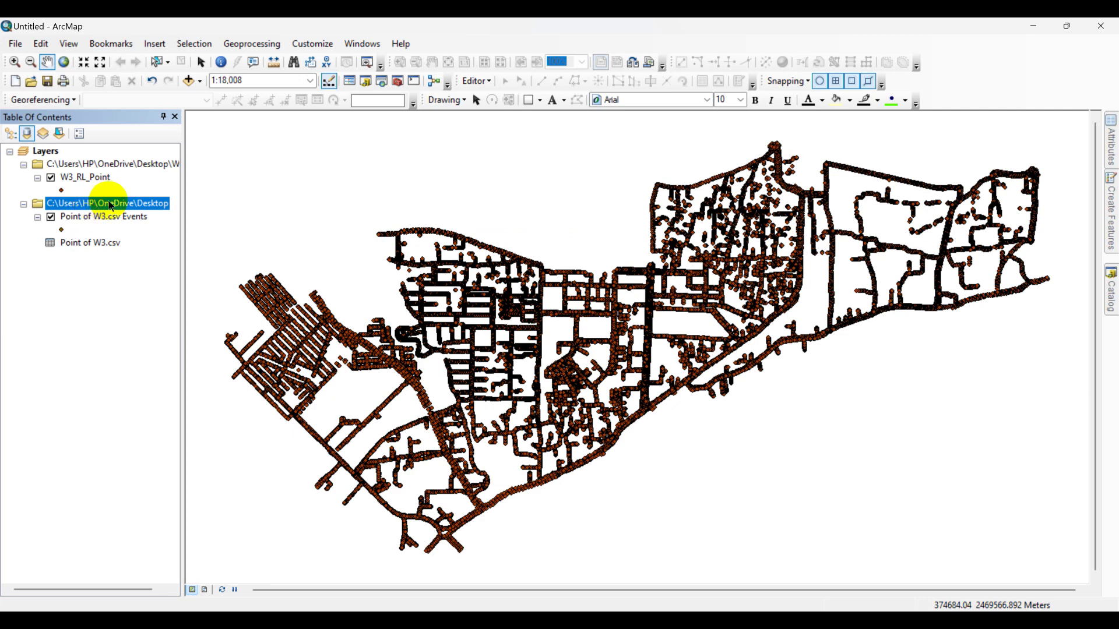
right_click(94, 206)
click(128, 208)
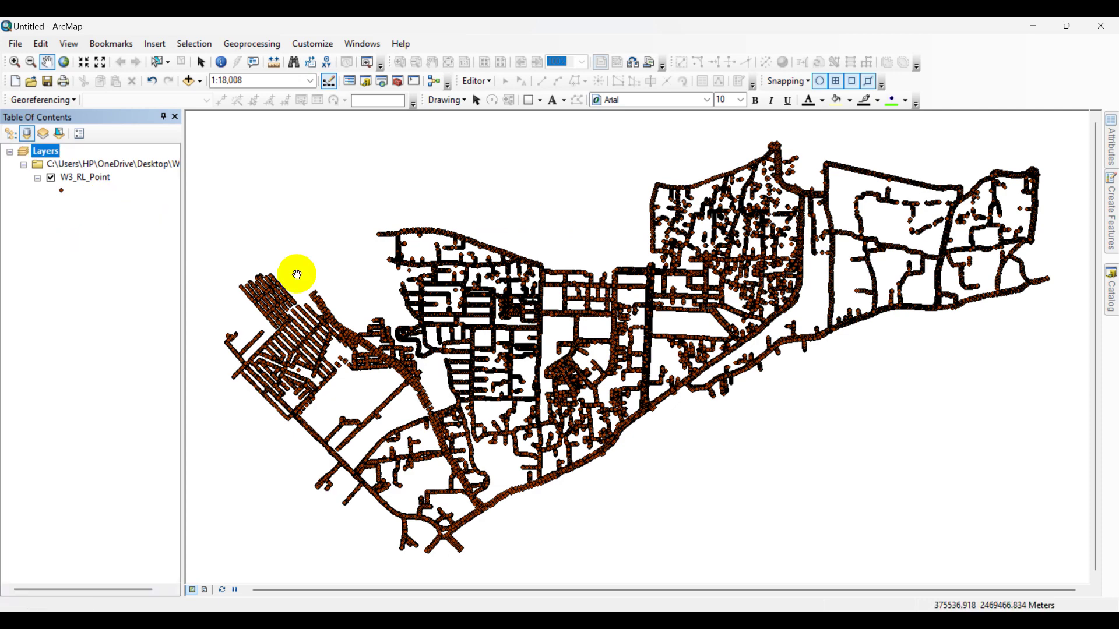
right_click(81, 180)
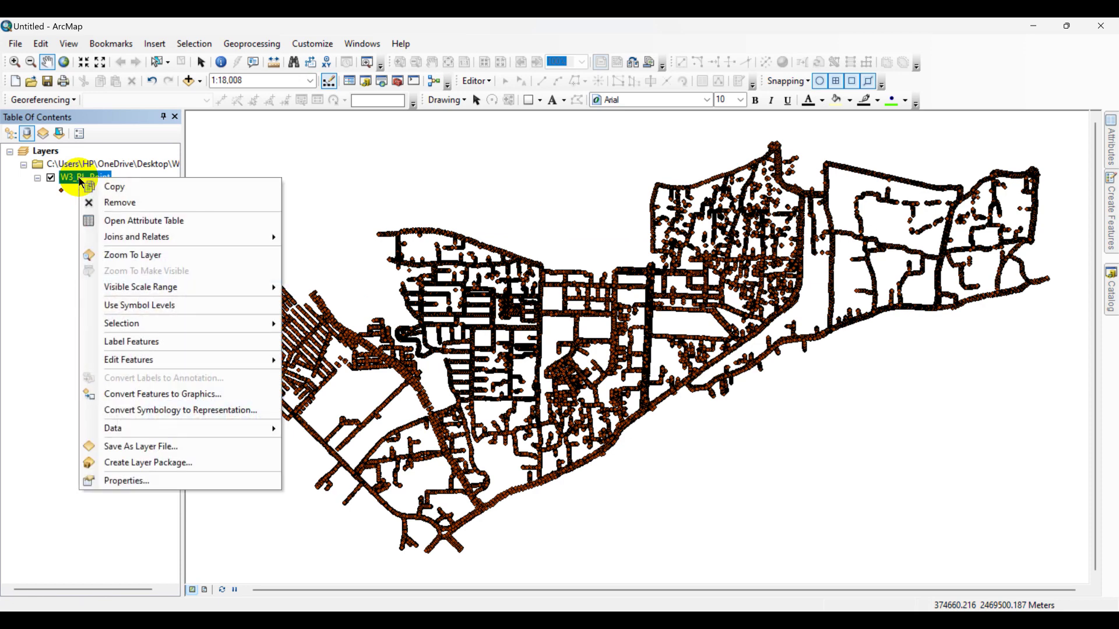
Open the W3_RL_Point attribute table to review its Field1, Field2 and Field3 values.
click(133, 221)
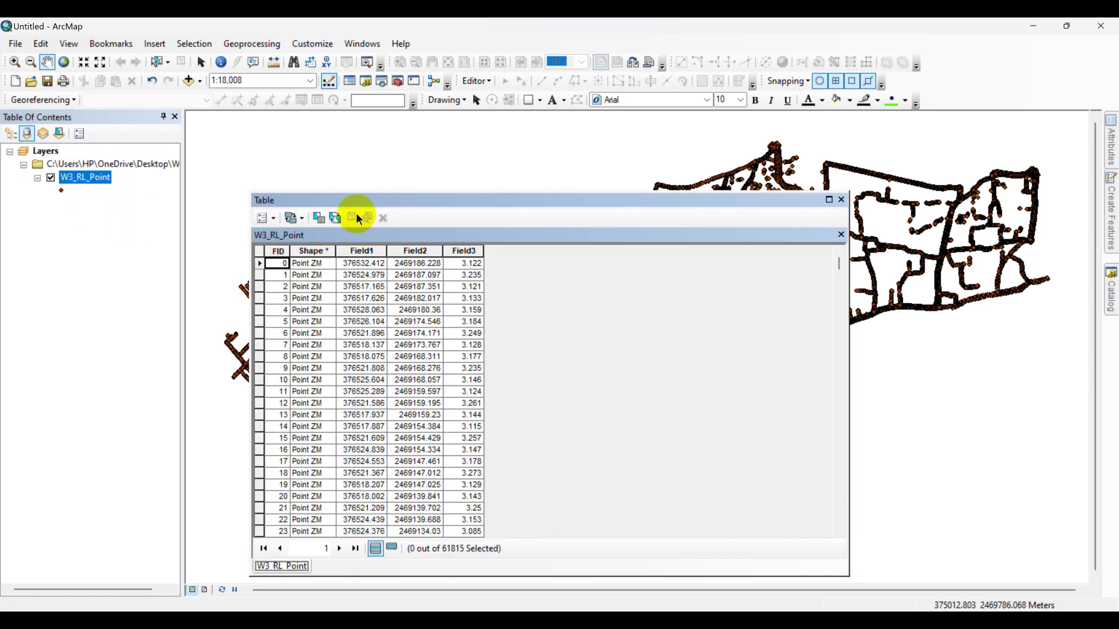
drag(342, 205, 470, 192)
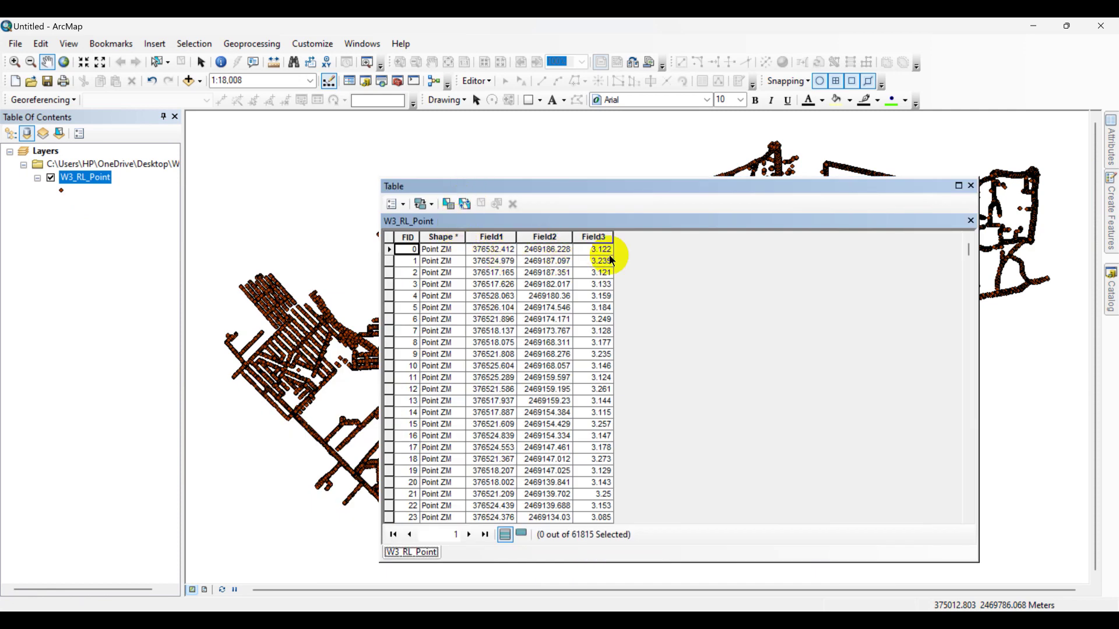
drag(742, 187, 674, 212)
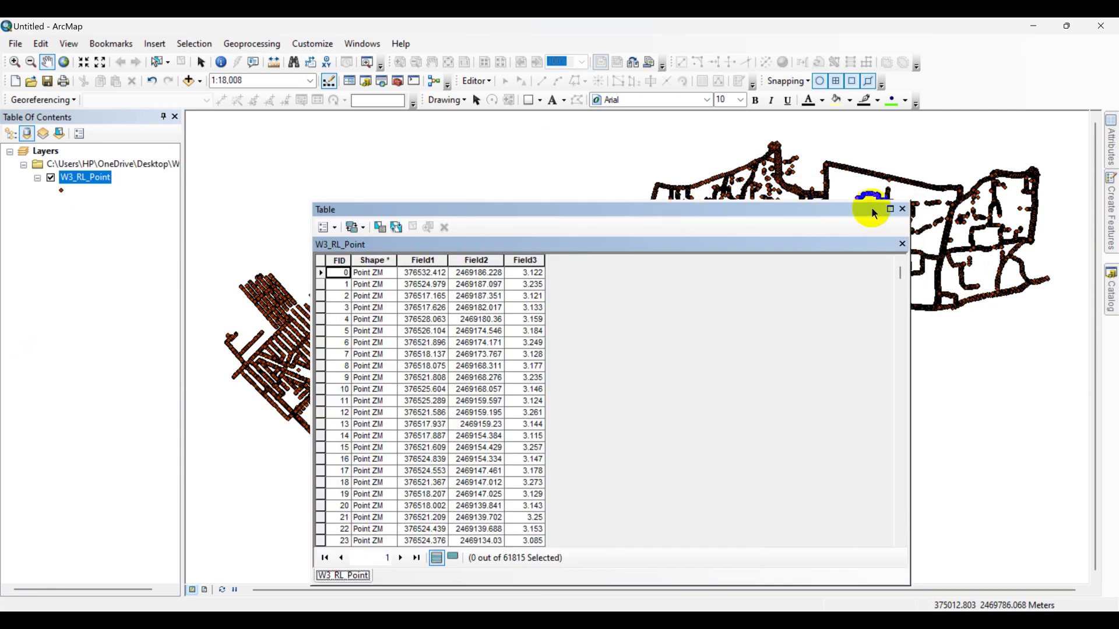
Close the W3_RL_Point attribute table to return to the map of exported survey points.
click(902, 211)
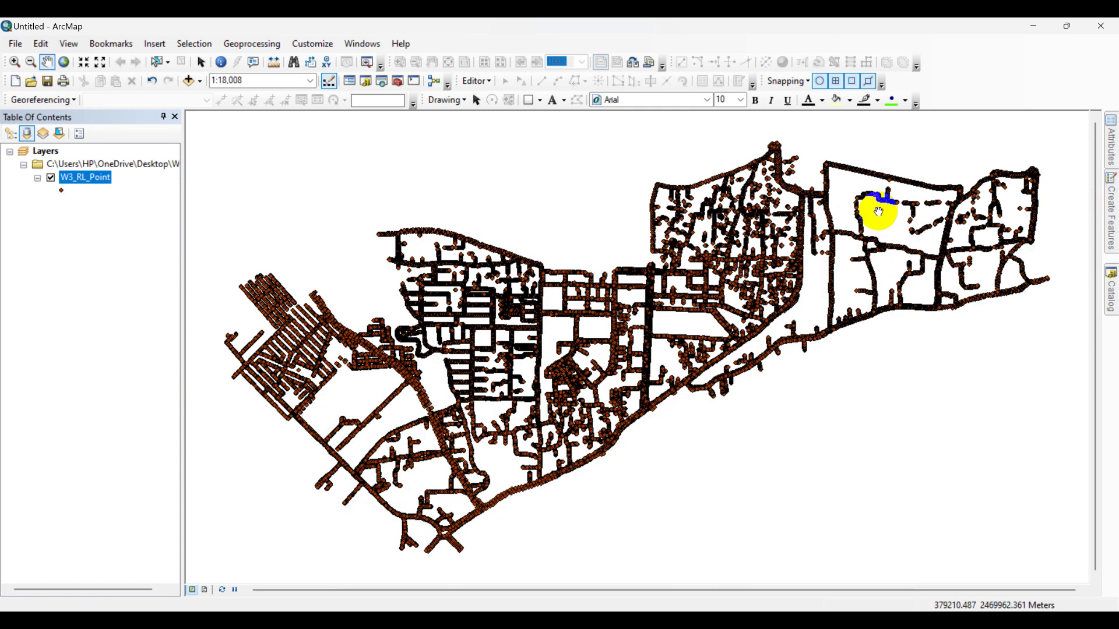